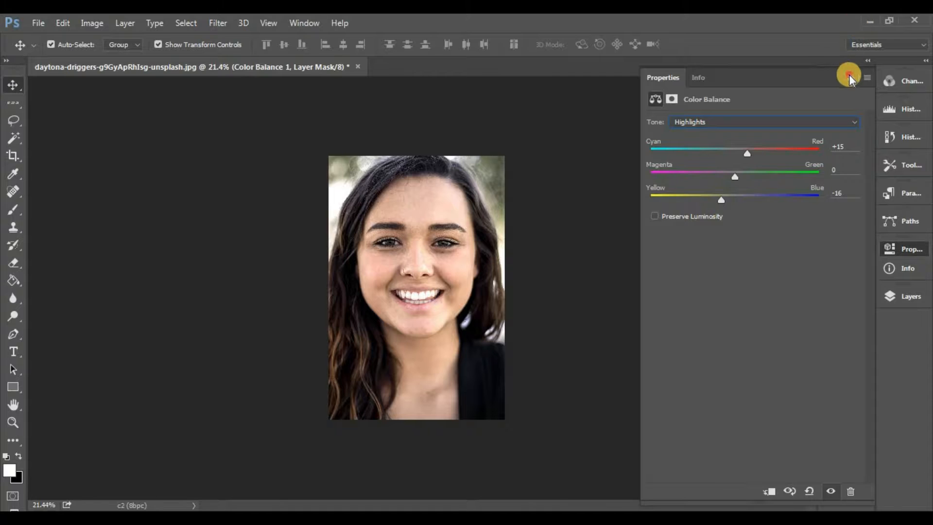
Step: Compare the portrait's face with and without the Color Balance 1 adjustment
left_click(850, 77)
left_click(906, 295)
scroll(505, 248, "up", 3)
scroll(505, 249, "up", 2)
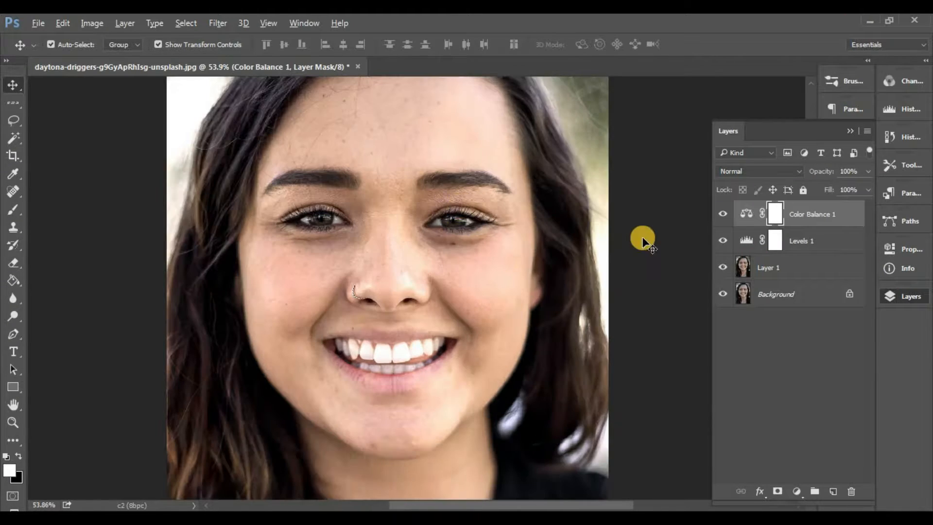
left_click(723, 214)
left_click(722, 215)
scroll(415, 206, "down", 3)
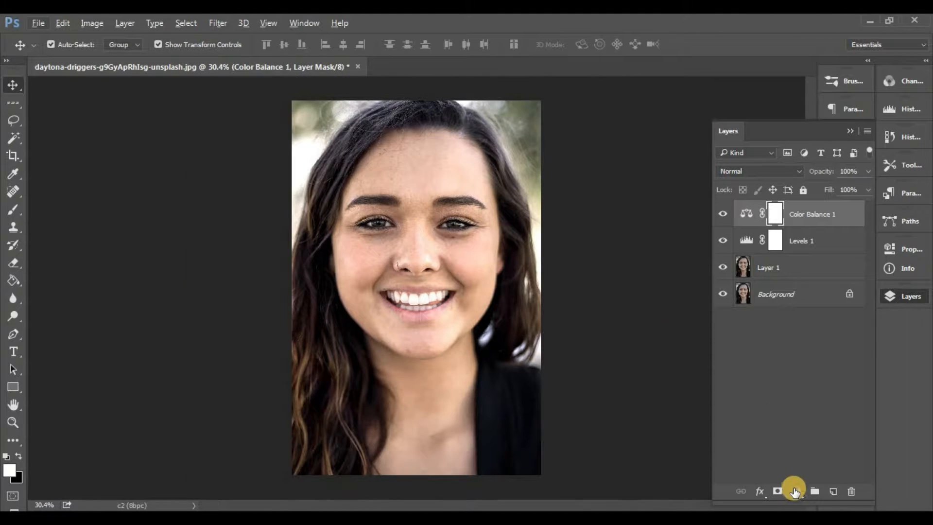
Step: Add a Curves adjustment layer and move the RGB curve's white point to input 252
left_click(795, 491)
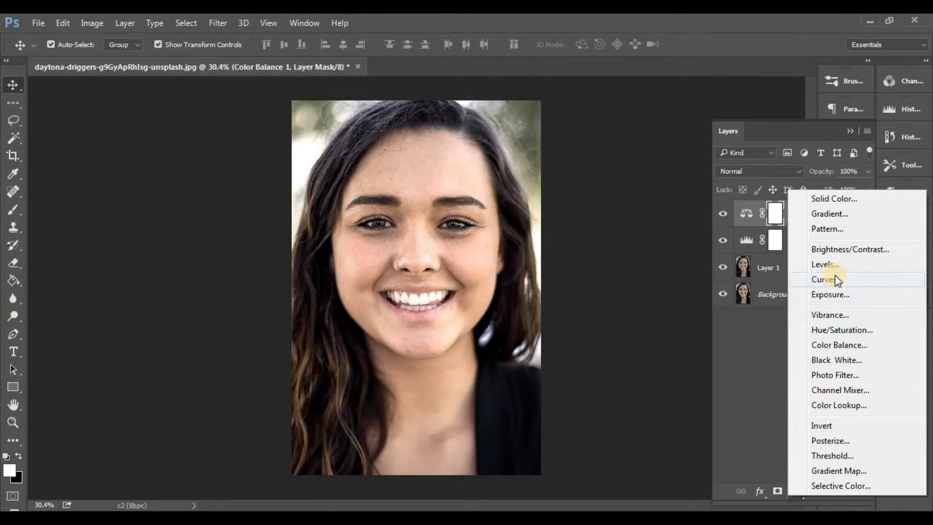
left_click(827, 280)
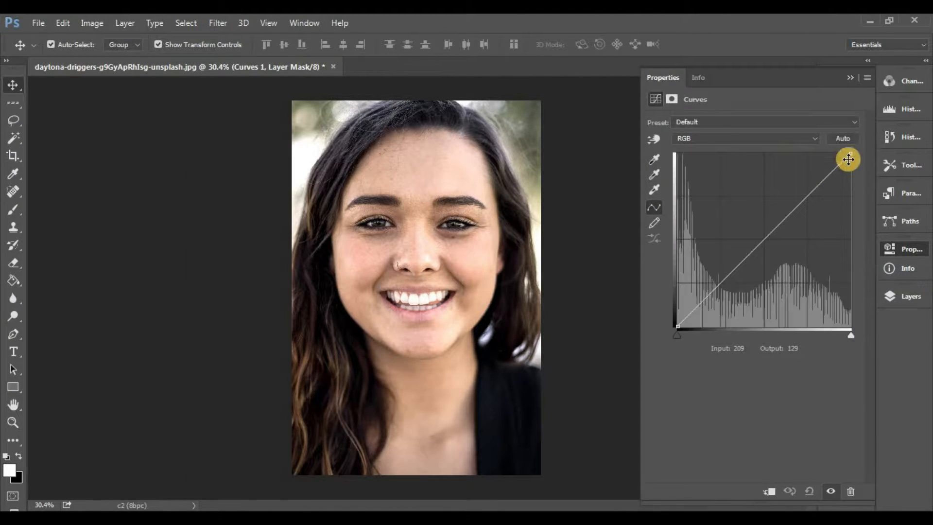
left_click_drag(845, 330, 849, 333)
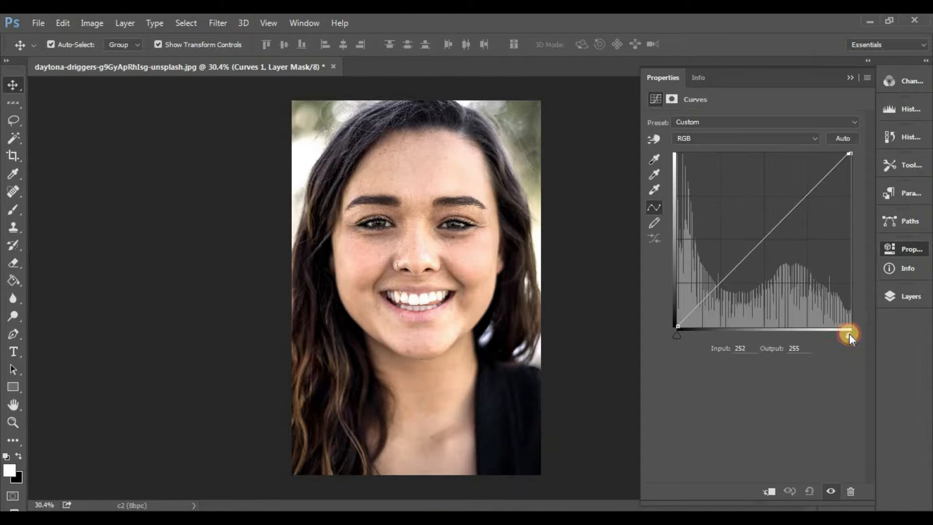
left_click(850, 78)
Step: Group the Curves, Color Balance, Levels and Layer 1 layers and name the group smooth
left_click(905, 296)
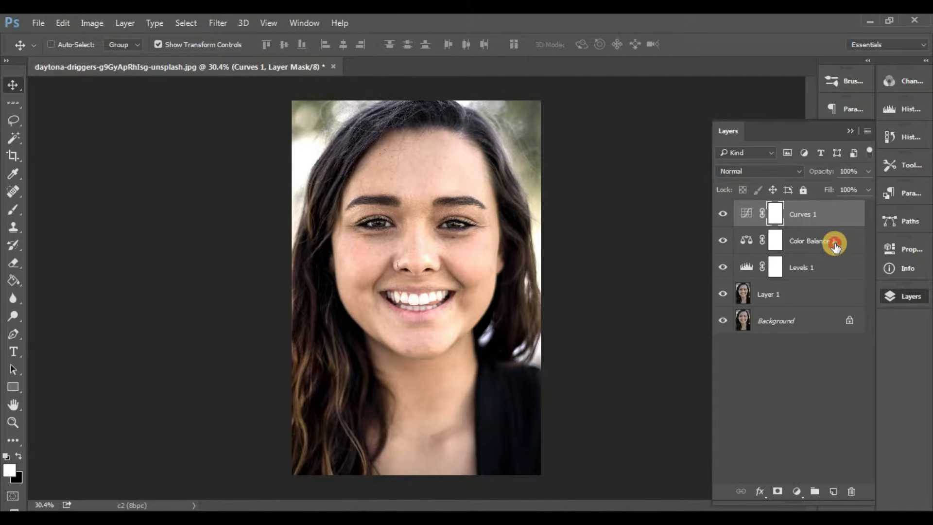
left_click(833, 244, "shift")
left_click(820, 267, "shift")
left_click(810, 297, "shift")
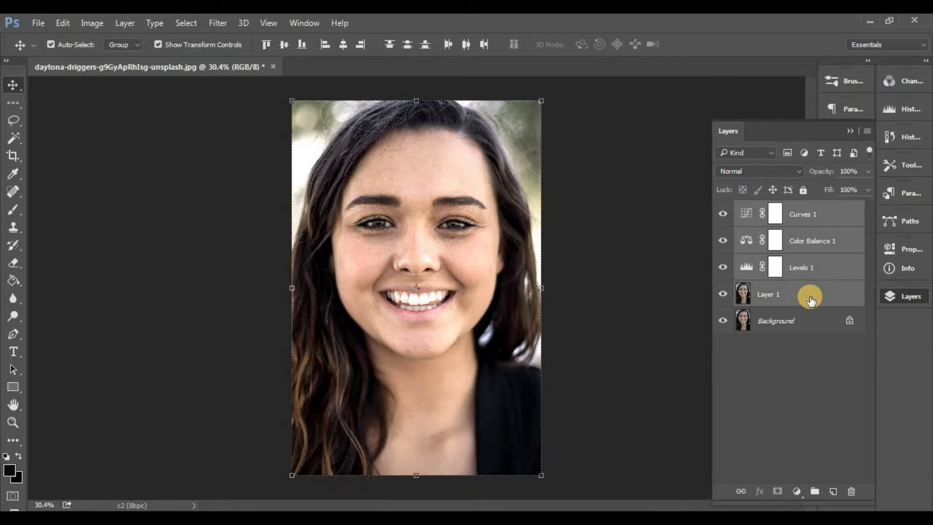
key("ctrl+g")
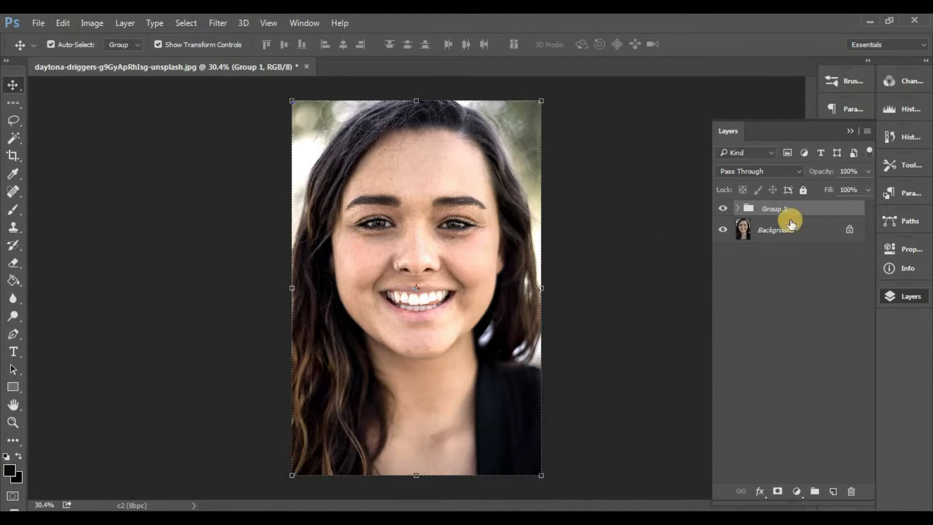
double_click(785, 209)
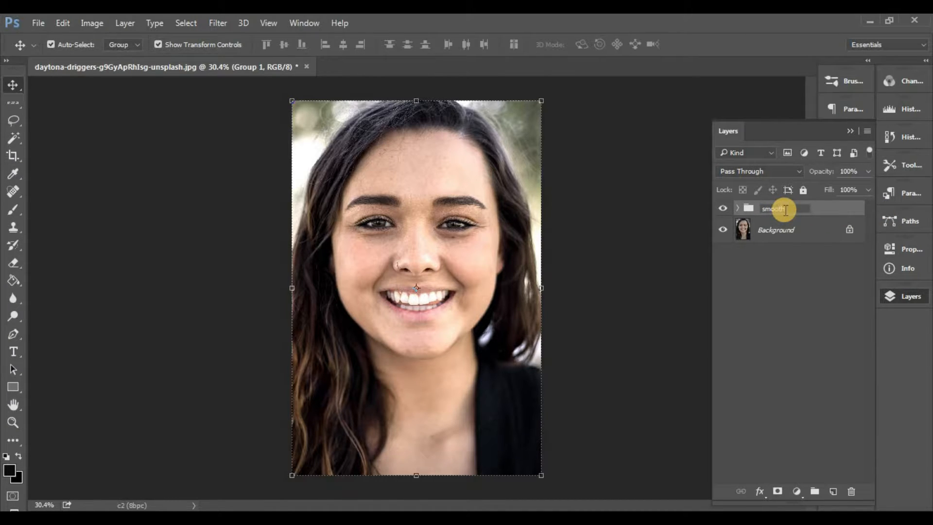
key("Return")
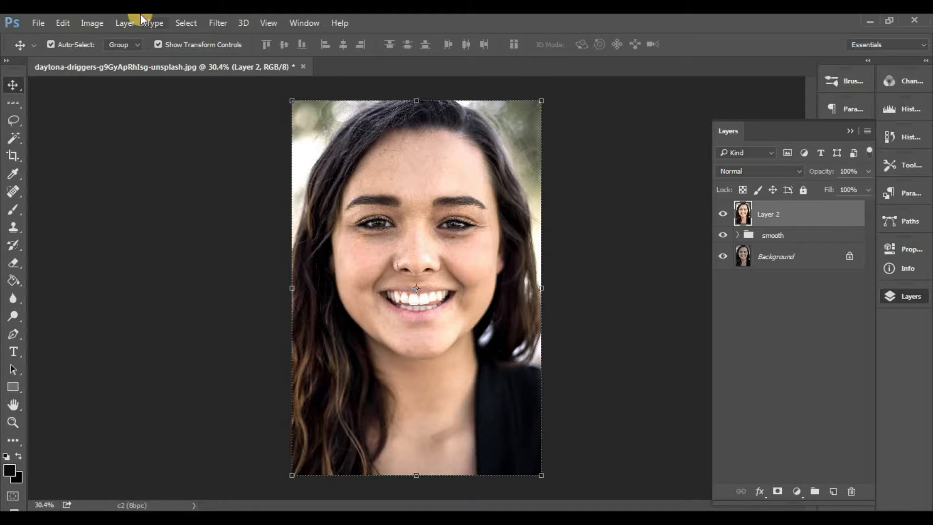
Step: Invert the colors of Layer 2 and set its blend mode to Vivid Light
left_click(92, 23)
mouse_move(119, 56)
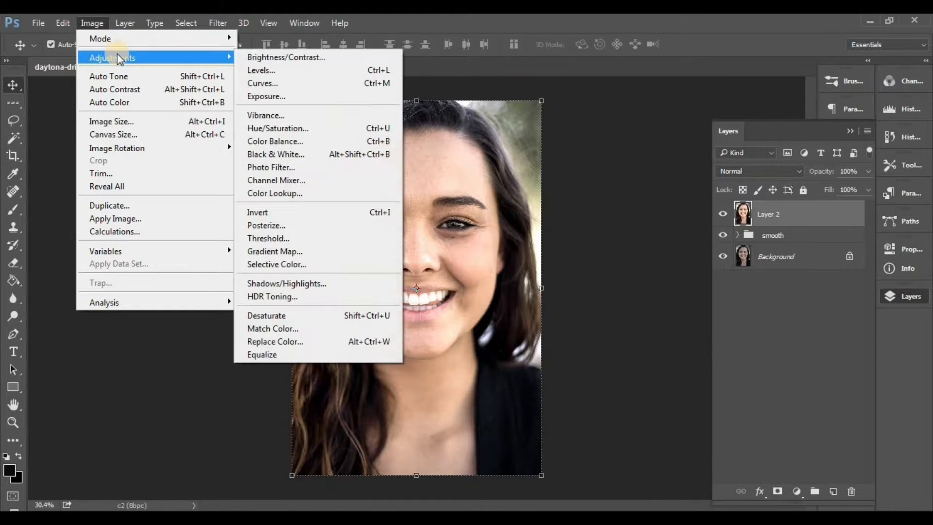
left_click(371, 212)
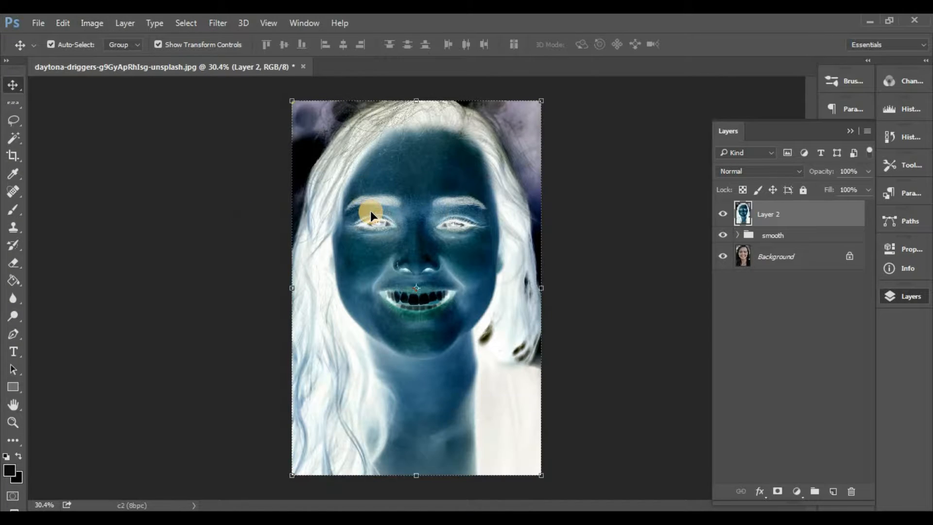
left_click(745, 170)
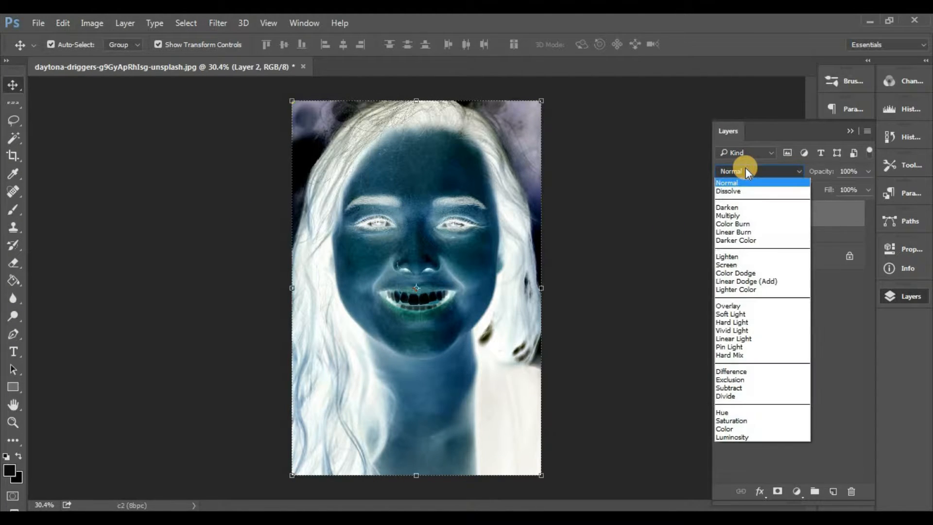
left_click(748, 330)
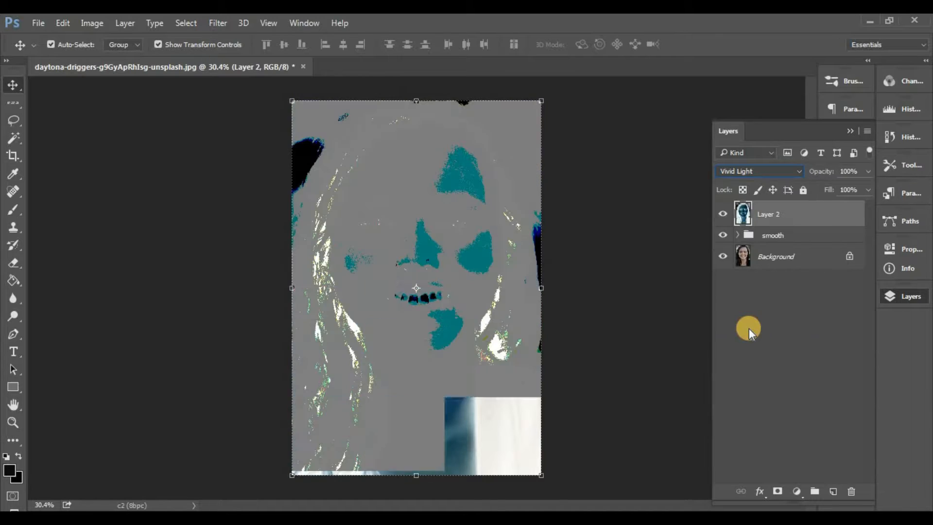
Step: Apply a High Pass filter with a radius of 13.9 pixels to Layer 2
left_click(224, 22)
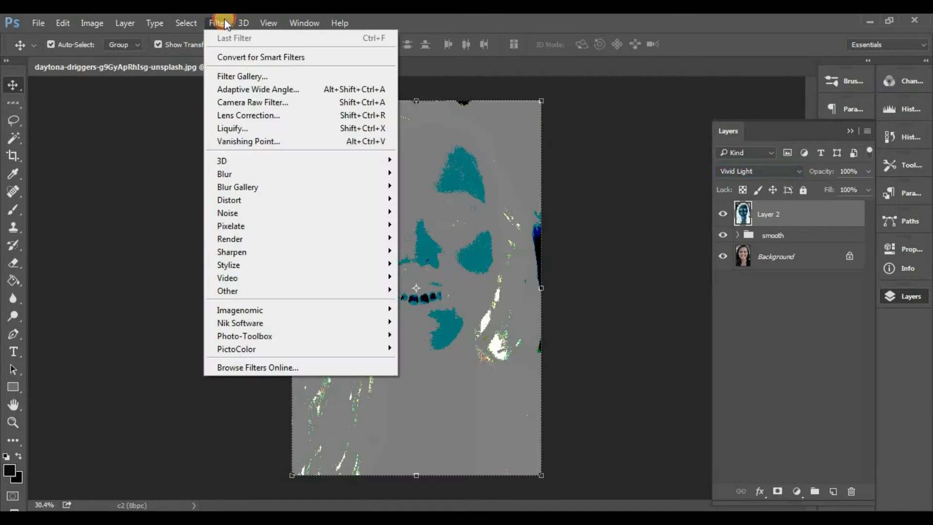
mouse_move(363, 290)
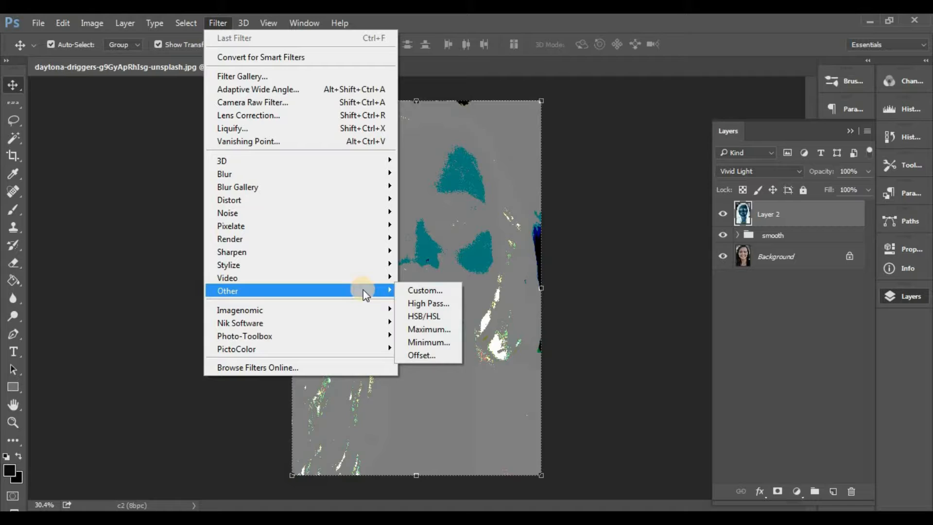
left_click(433, 304)
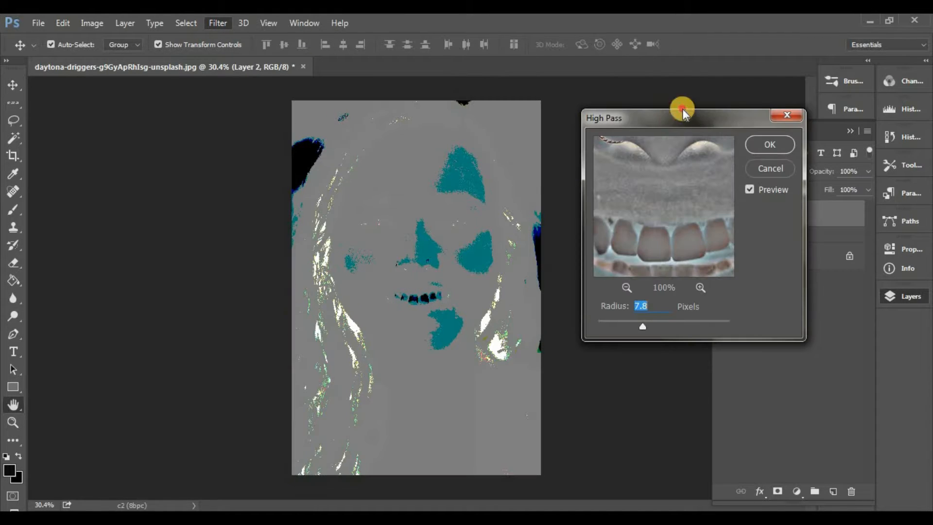
left_click_drag(680, 117, 782, 85)
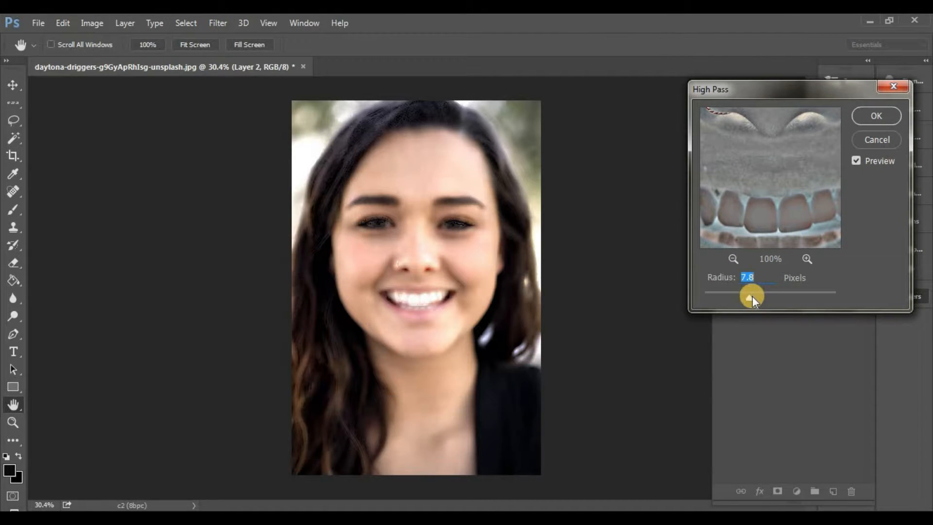
left_click_drag(757, 298, 759, 299)
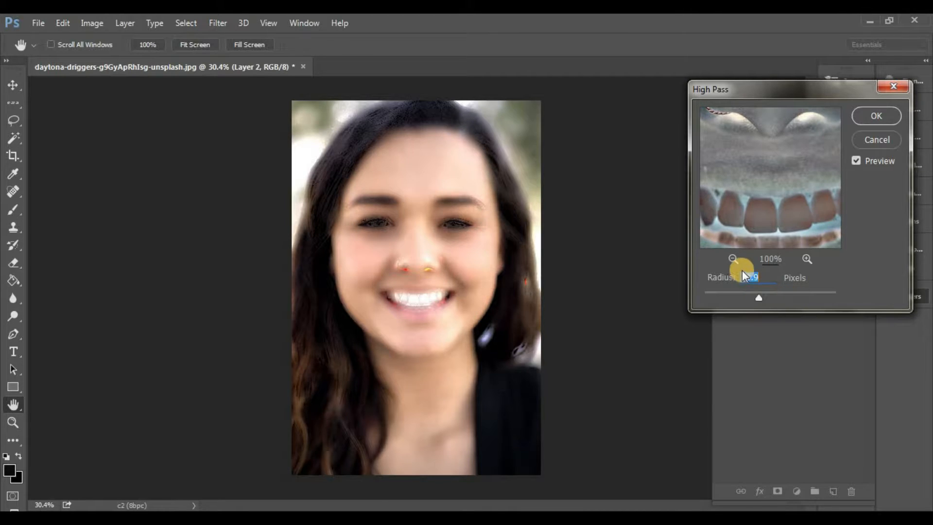
left_click(876, 115)
key("v")
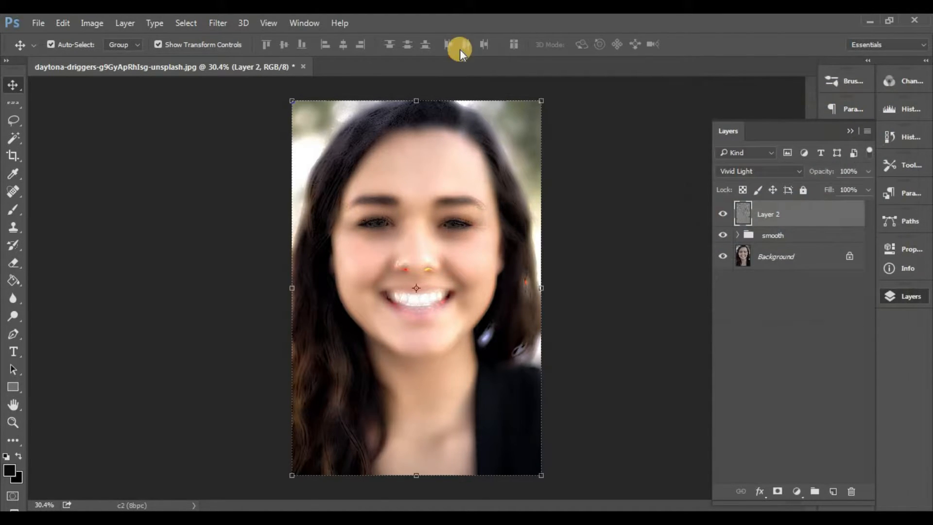
Step: Apply a Gaussian Blur with a radius of 4 pixels to Layer 2
left_click(228, 20)
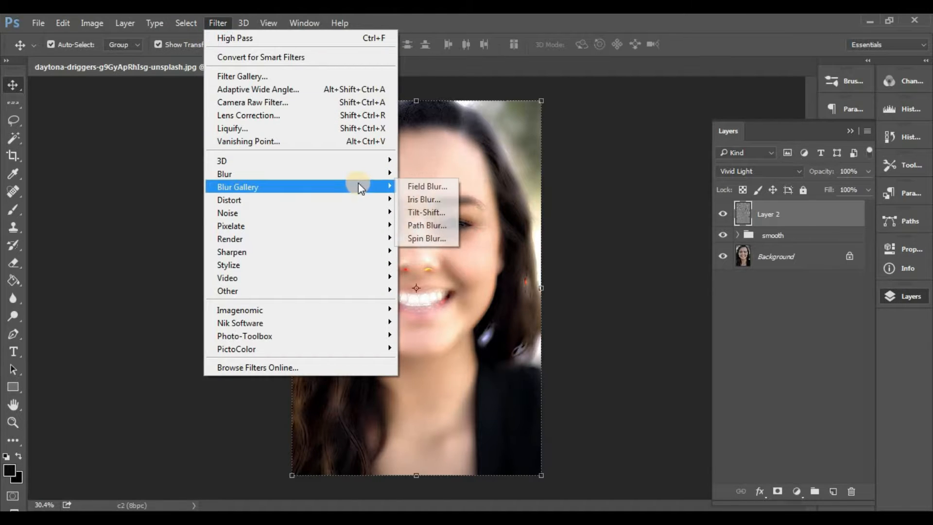
mouse_move(360, 178)
left_click(450, 225)
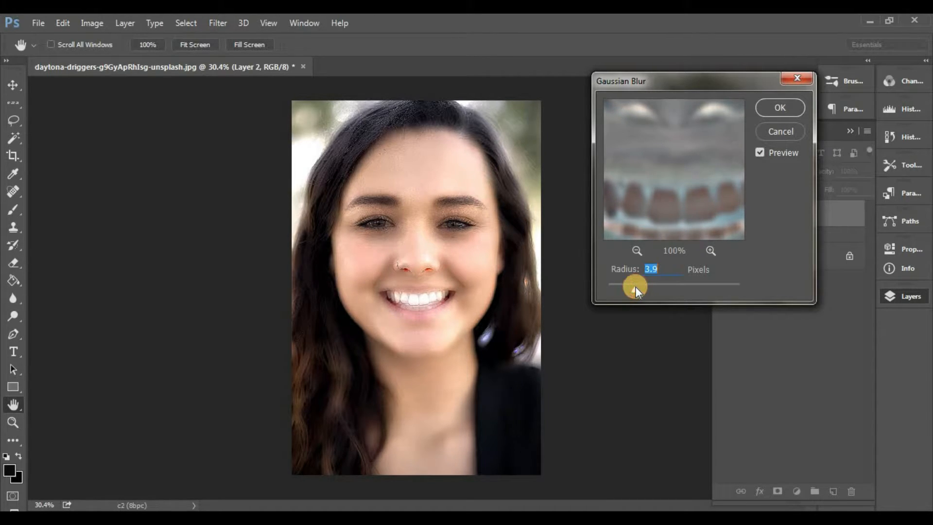
type("4")
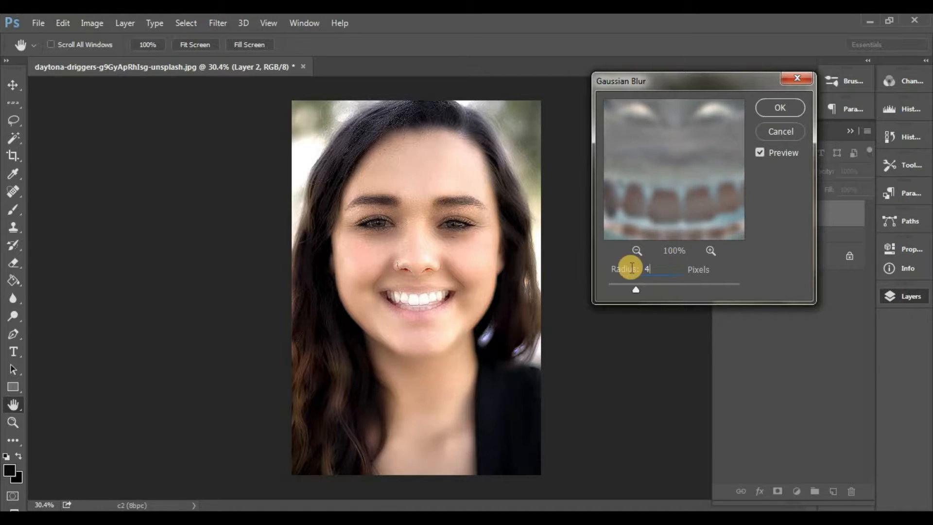
left_click(789, 103)
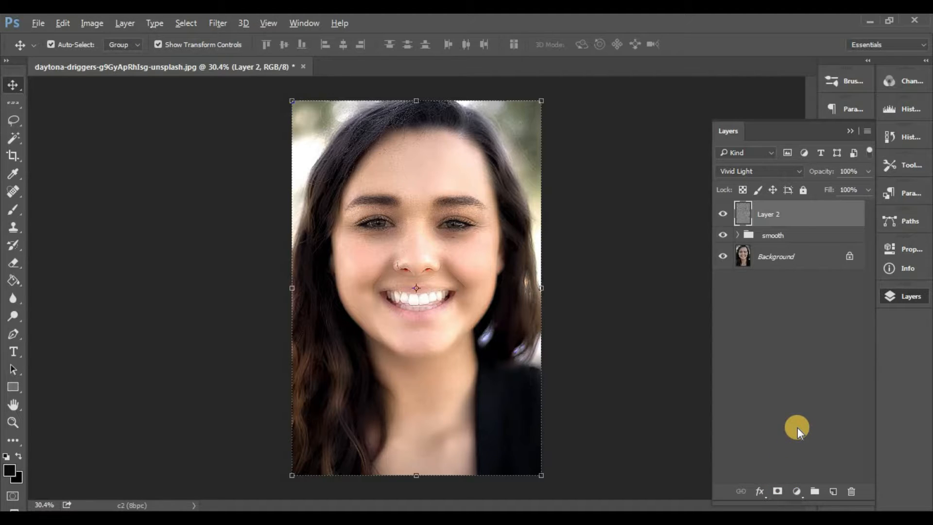
Step: Add a layer mask to Layer 2 and invert it to black to hide the smoothing effect
left_click(776, 490, "alt")
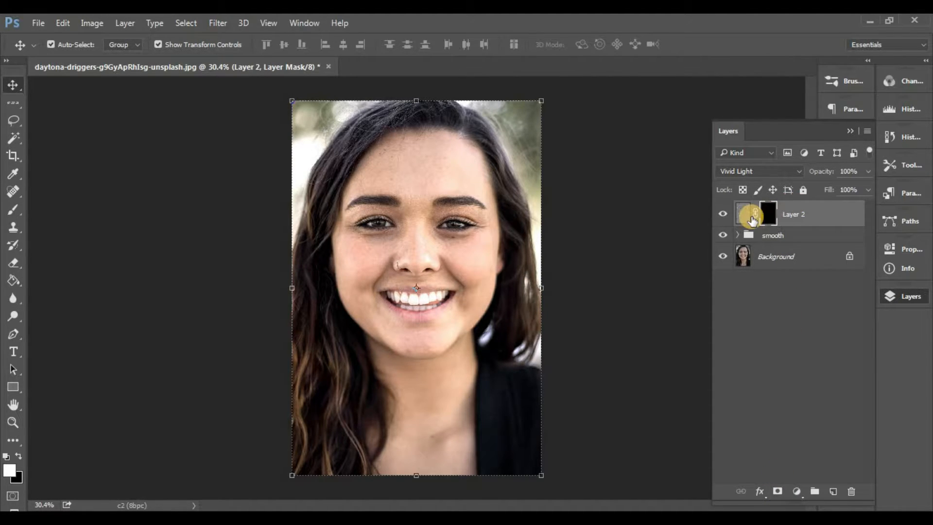
key("ctrl+z")
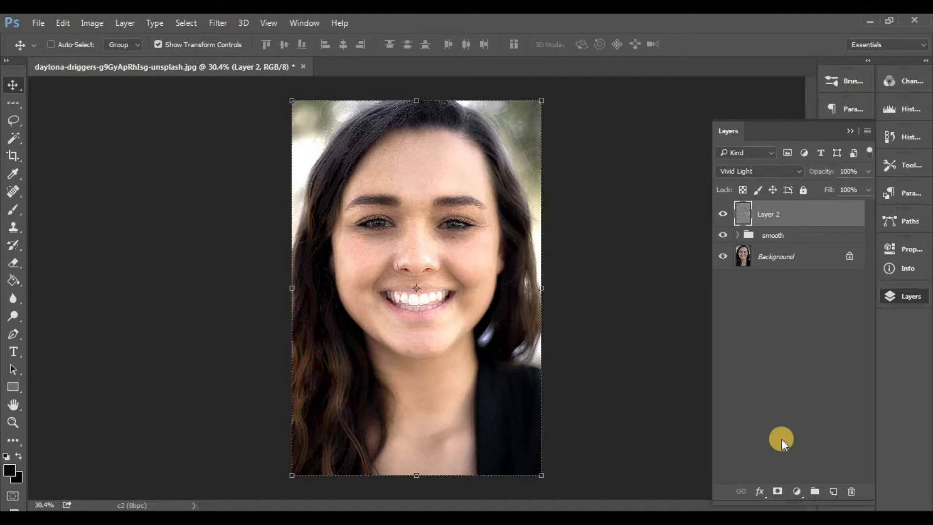
left_click(778, 492)
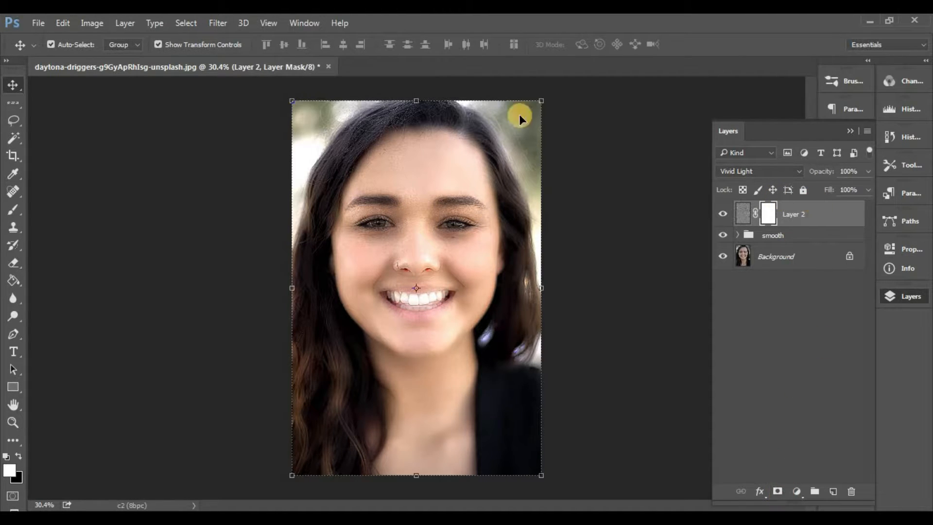
left_click(92, 23)
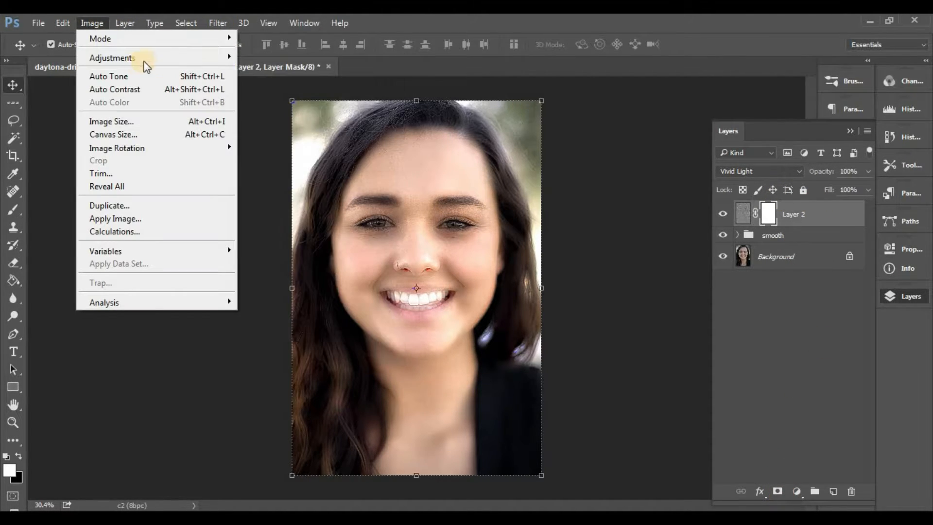
mouse_move(225, 58)
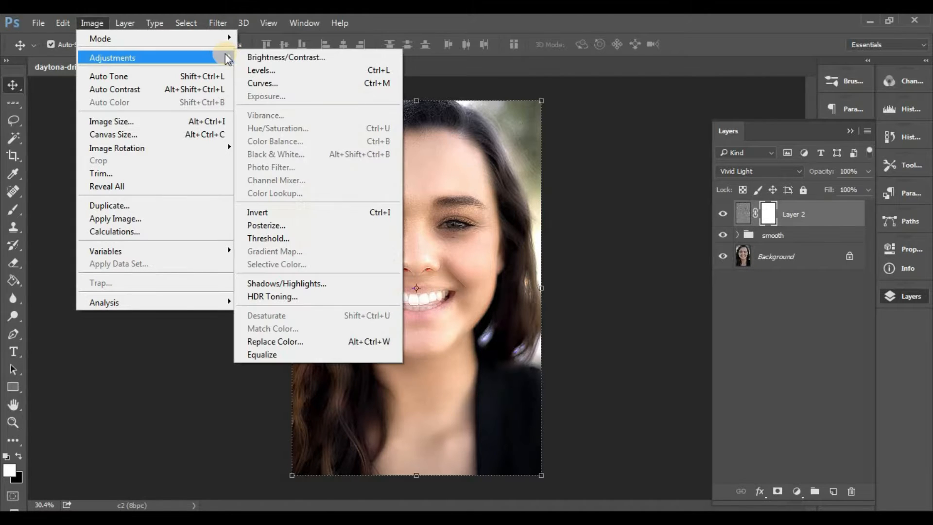
left_click(372, 210)
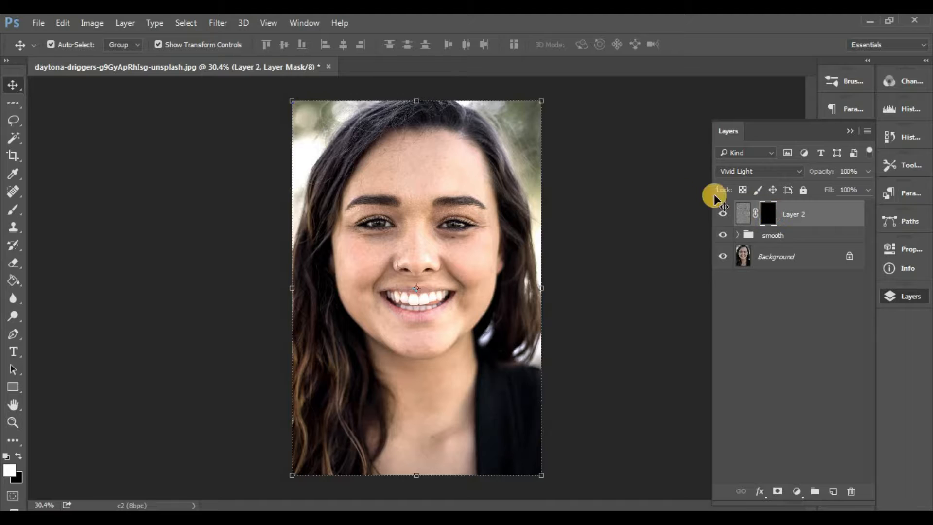
Step: Paint white on Layer 2's mask over the cheek beside the nose ring and toward the chin with a soft 117 px Brush
left_click(20, 212)
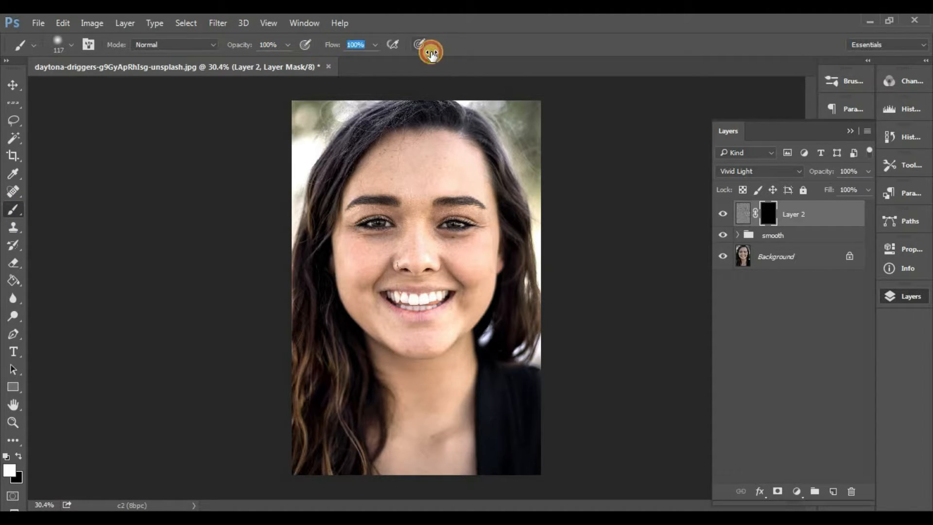
left_click(419, 172)
scroll(382, 260, "up", 10)
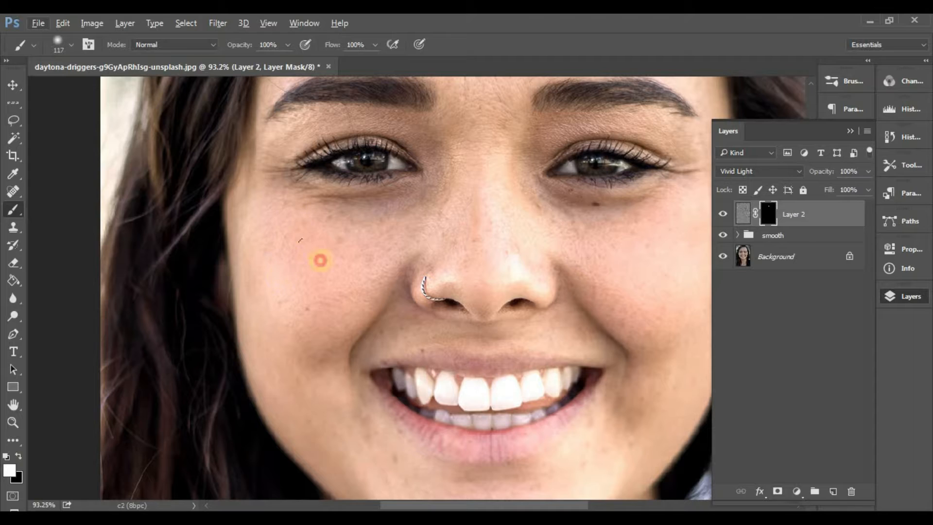
left_click(273, 214)
mouse_move(309, 247)
left_mouse_down()
mouse_move(395, 223)
mouse_move(346, 291)
left_mouse_up()
mouse_move(283, 258)
left_mouse_down()
mouse_move(312, 352)
mouse_move(277, 217)
mouse_move(376, 389)
mouse_move(472, 382)
mouse_move(447, 406)
mouse_move(539, 377)
left_mouse_up()
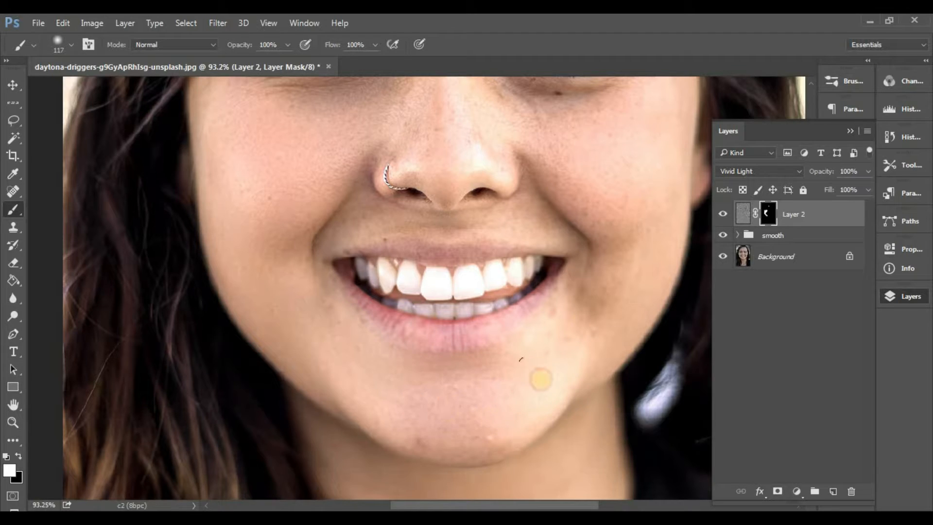
Step: Paint white on Layer 2's mask over the other cheek, the forehead and the area between the eyebrows
left_click_drag(618, 167, 618, 305)
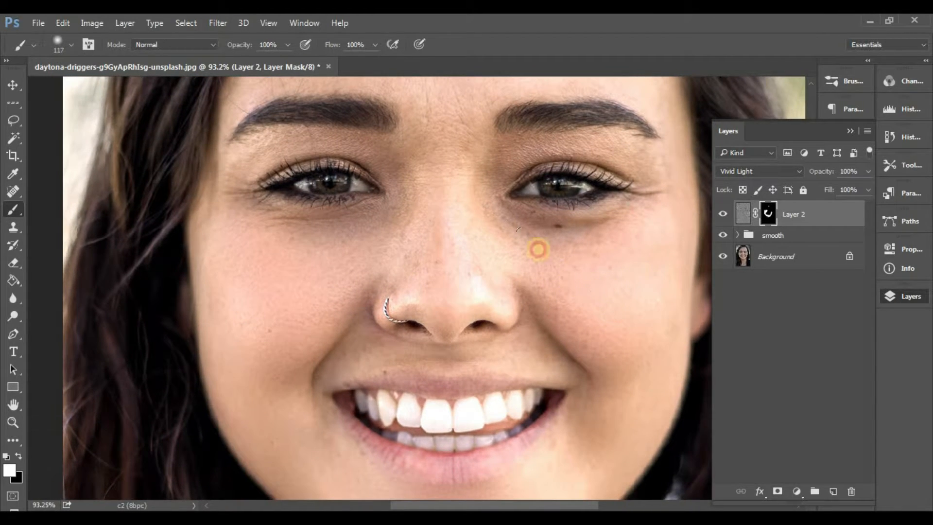
left_click_drag(625, 263, 604, 419)
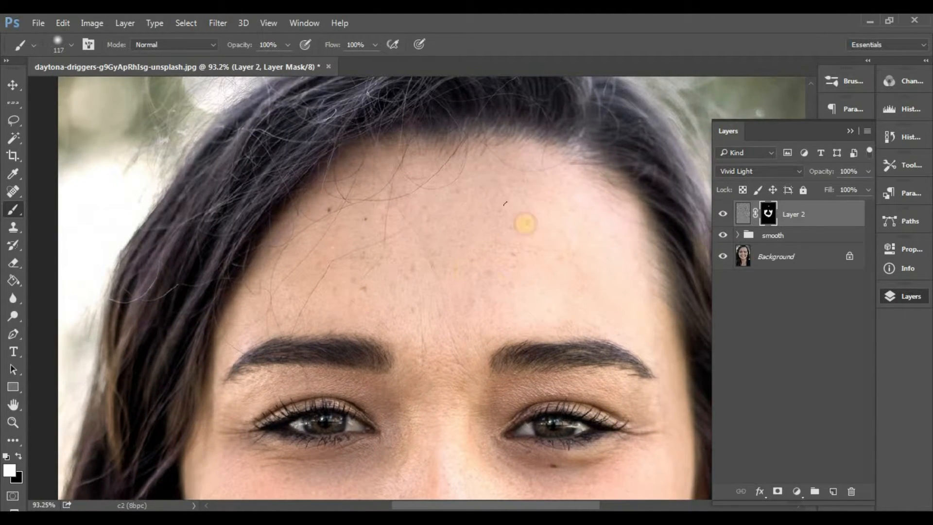
mouse_move(385, 275)
left_mouse_down()
mouse_move(306, 264)
mouse_move(285, 304)
mouse_move(439, 447)
left_mouse_up()
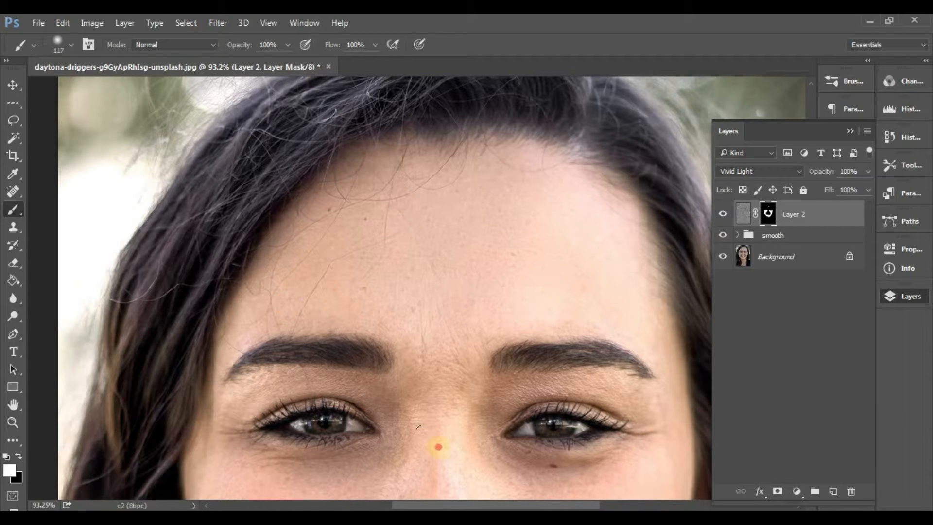
mouse_move(608, 288)
left_mouse_down()
mouse_move(608, 264)
mouse_move(446, 257)
left_mouse_up()
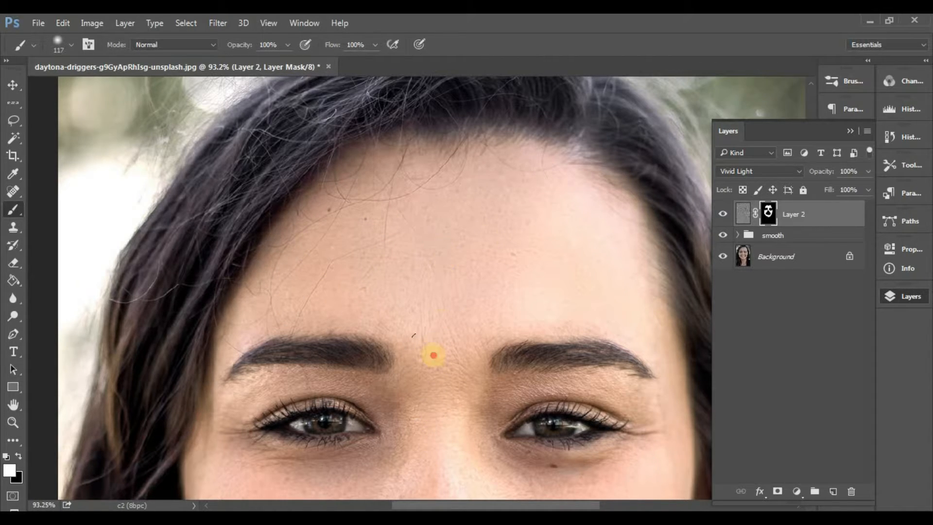
left_click_drag(433, 355, 406, 193)
Step: Set the brush size to 168 px and paint white on Layer 2's mask over the neck and upper chest
right_click(401, 271)
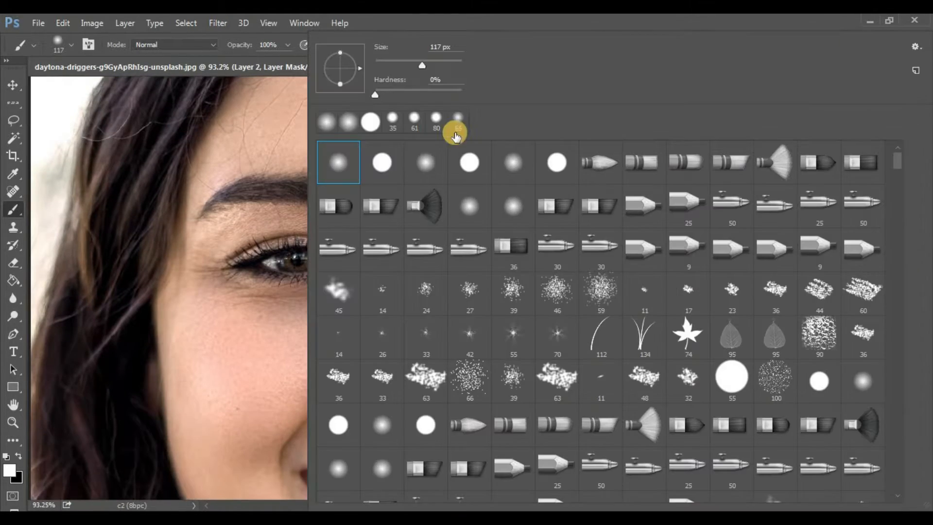
left_click(400, 61)
left_click(439, 62)
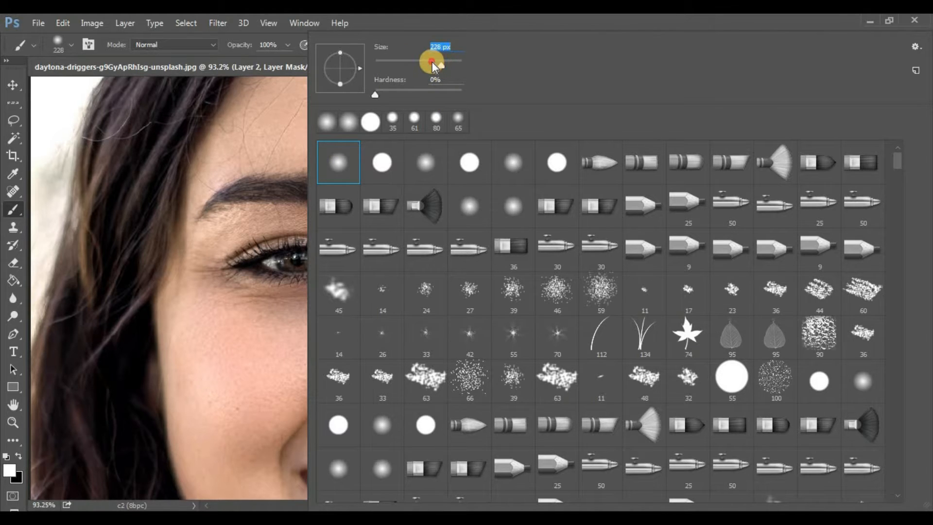
left_click(433, 61)
left_click(291, 393)
left_click_drag(314, 415, 245, 91)
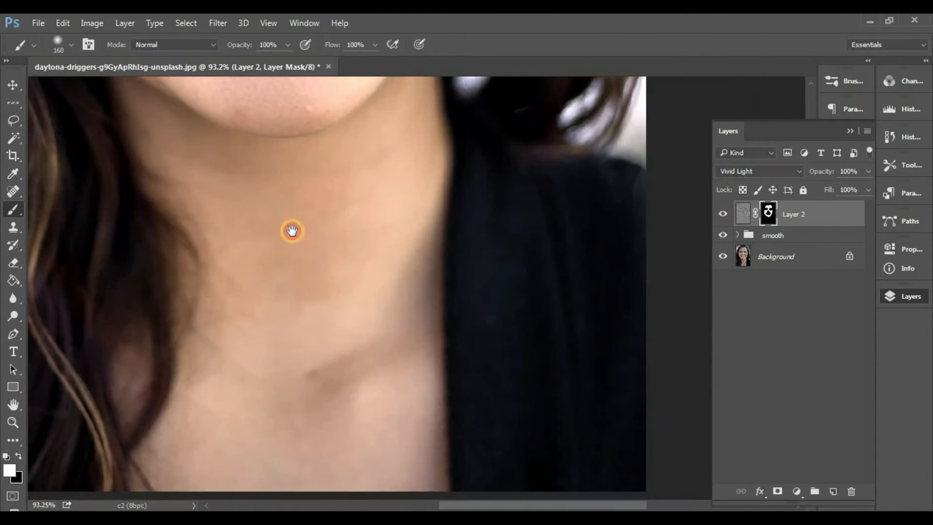
mouse_move(292, 454)
left_mouse_down()
mouse_move(180, 468)
mouse_move(347, 433)
left_mouse_up()
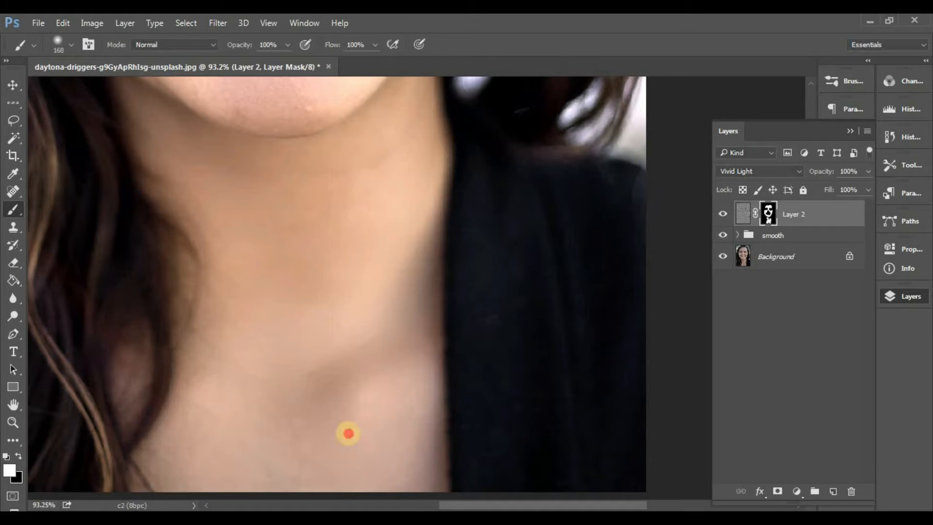
Step: Set the brush size to 58 px and paint the mask over the chin, upper lip, nose and skin around the eyes
left_click_drag(330, 179, 347, 504)
right_click(431, 314)
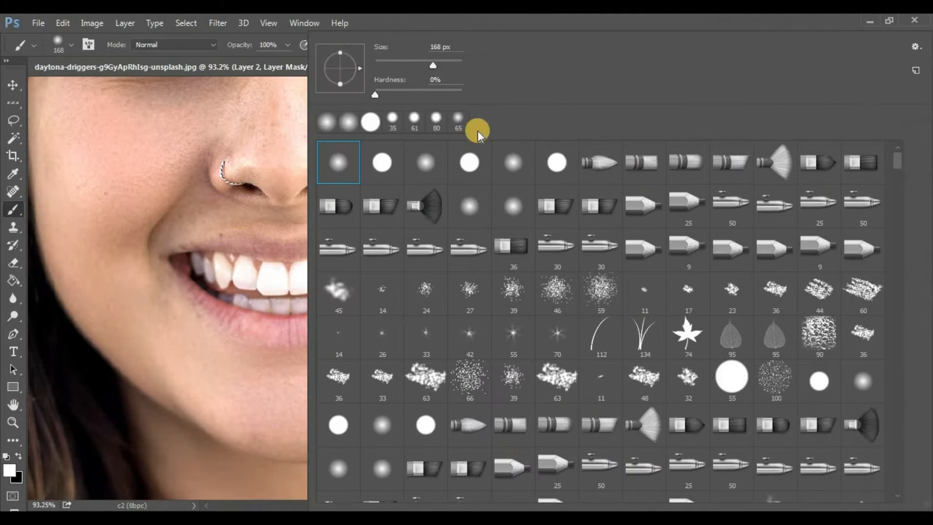
left_click(399, 61)
key("Return")
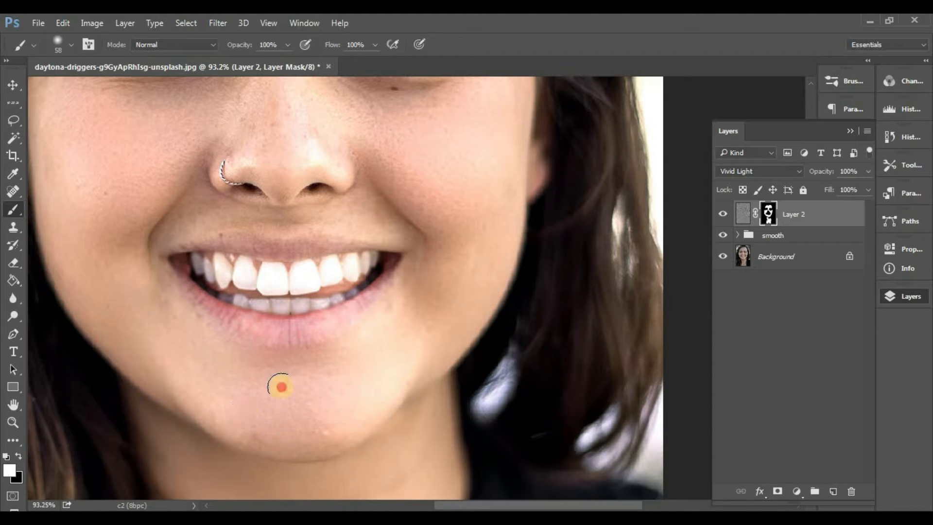
scroll(292, 214, "up", 2)
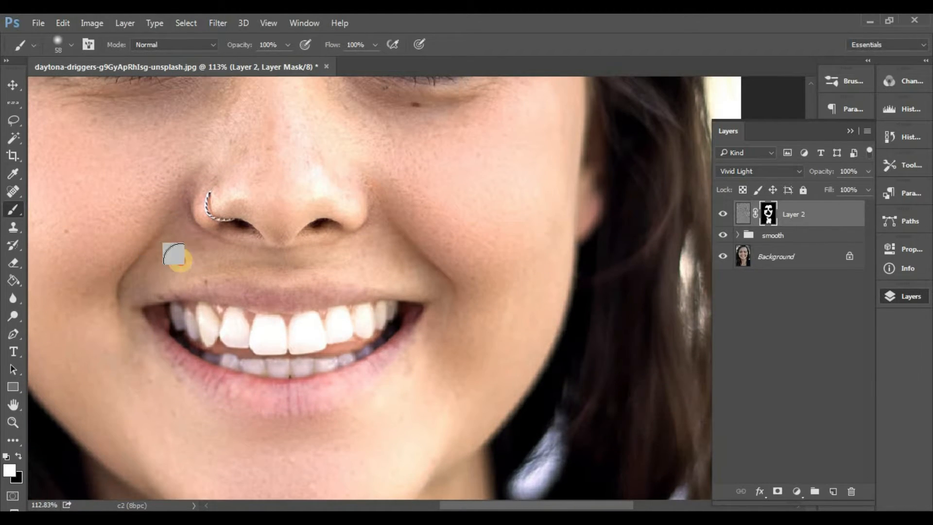
left_click_drag(377, 126, 417, 380)
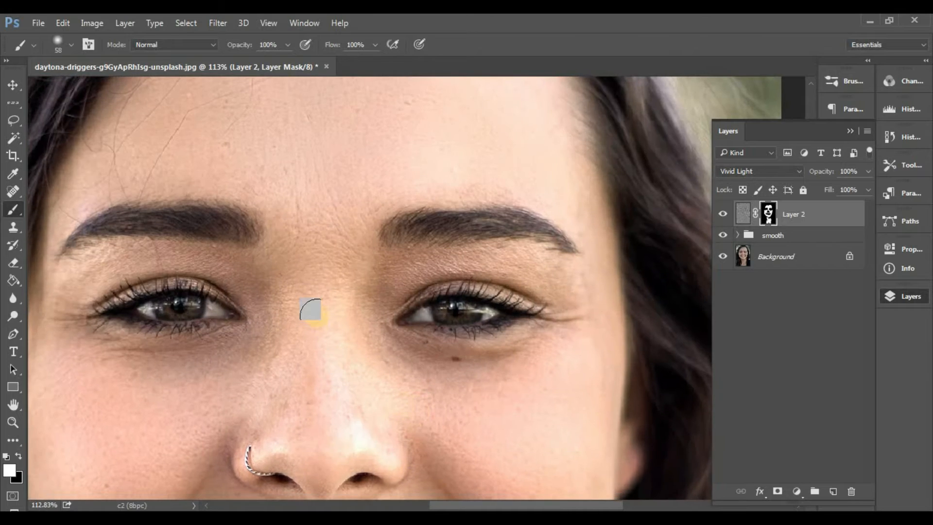
mouse_move(247, 469)
left_mouse_down()
mouse_move(251, 362)
mouse_move(320, 319)
mouse_move(385, 452)
mouse_move(367, 320)
left_mouse_up()
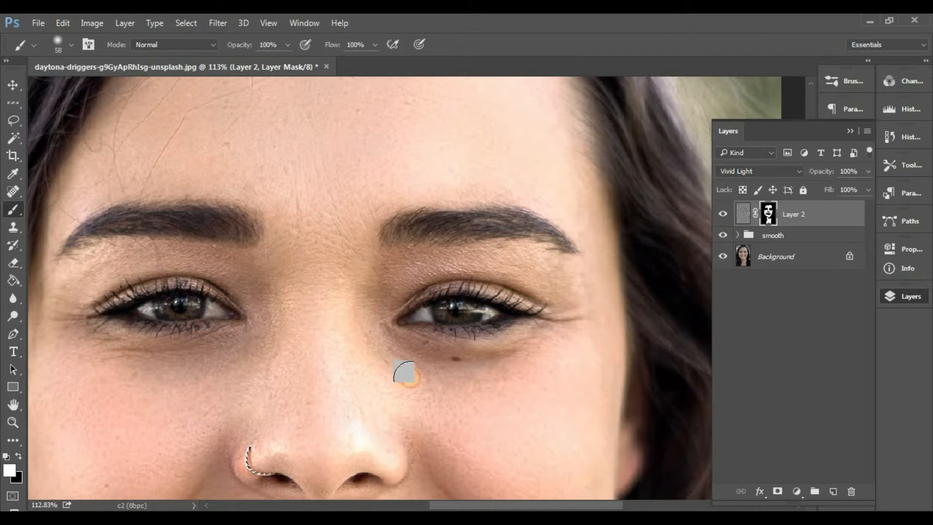
mouse_move(413, 379)
left_mouse_down()
mouse_move(533, 354)
mouse_move(440, 360)
left_mouse_up()
mouse_move(539, 260)
left_mouse_down()
mouse_move(587, 311)
mouse_move(396, 265)
mouse_move(391, 252)
mouse_move(200, 252)
mouse_move(84, 294)
mouse_move(78, 264)
mouse_move(201, 257)
mouse_move(201, 354)
mouse_move(132, 323)
left_mouse_up()
left_click_drag(450, 179, 421, 344)
mouse_move(372, 249)
left_mouse_down()
mouse_move(352, 238)
mouse_move(371, 269)
left_mouse_up()
Step: Toggle Layer 2's visibility to compare the smoothing, and duplicate the layer with the copy's opacity set to 20%
scroll(434, 212, "down", 10)
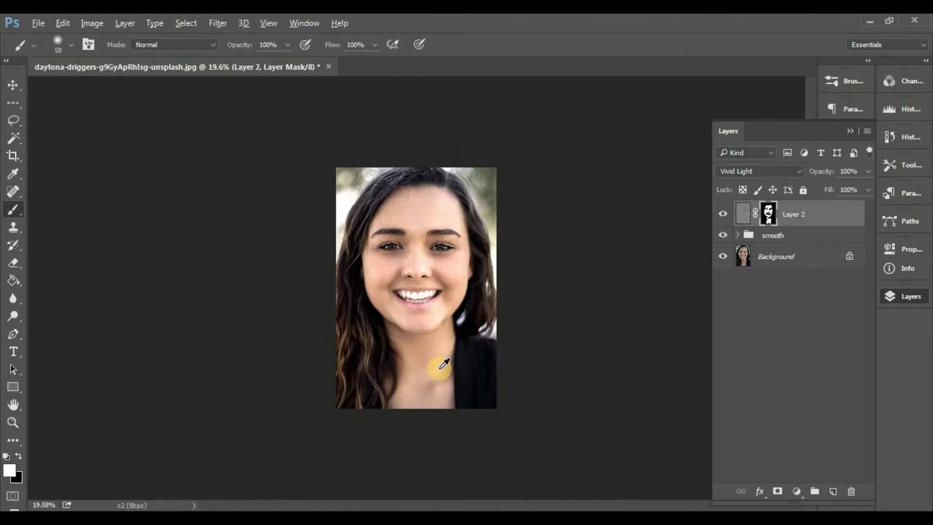
scroll(440, 368, "up", 2)
left_click(719, 213)
left_click(719, 213)
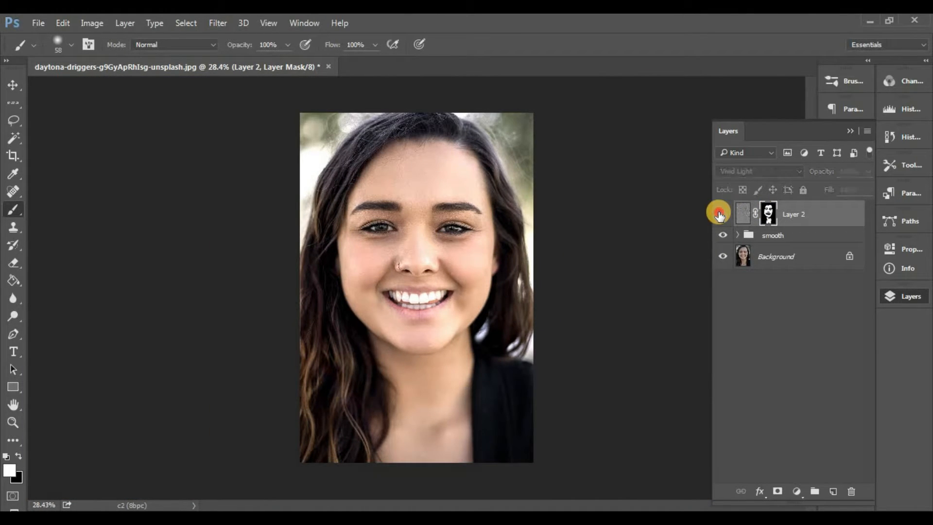
left_click(800, 208)
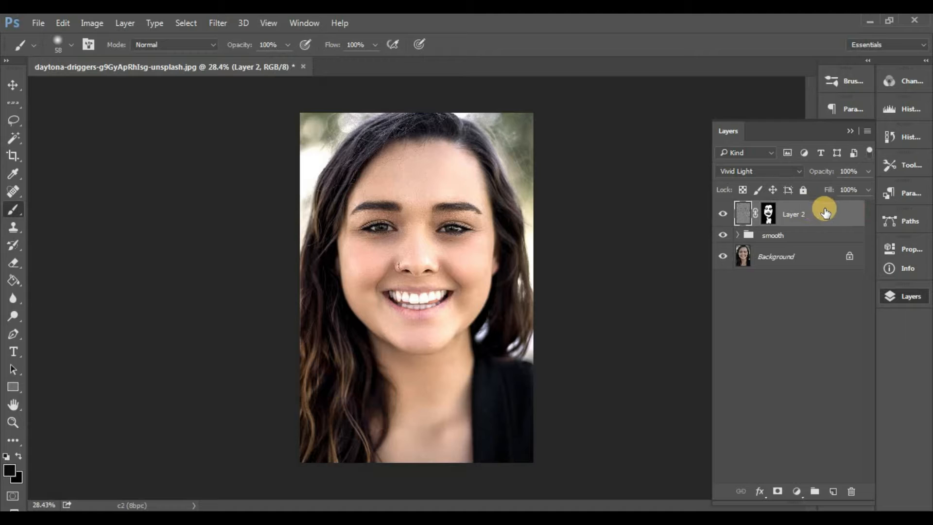
key("ctrl+j")
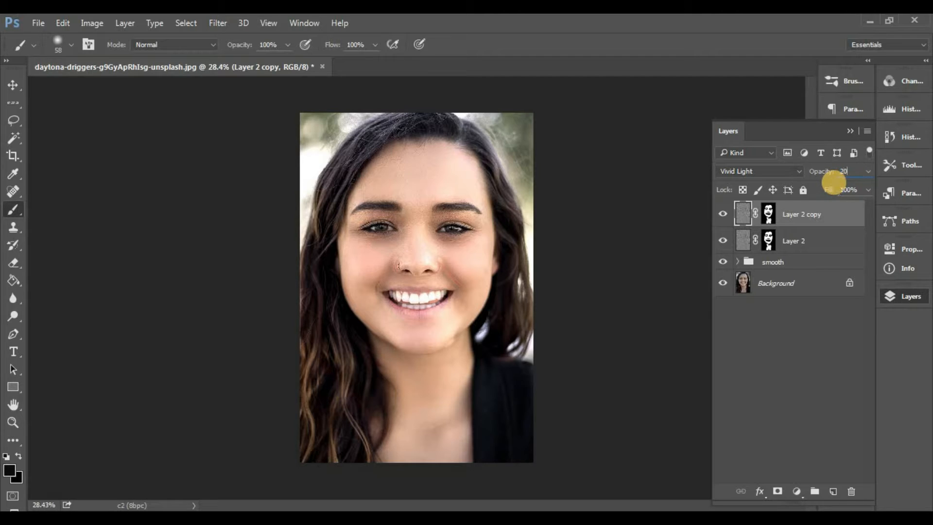
Step: Group Layer 2 and its copy and name the group "layer mask"
left_click(810, 241)
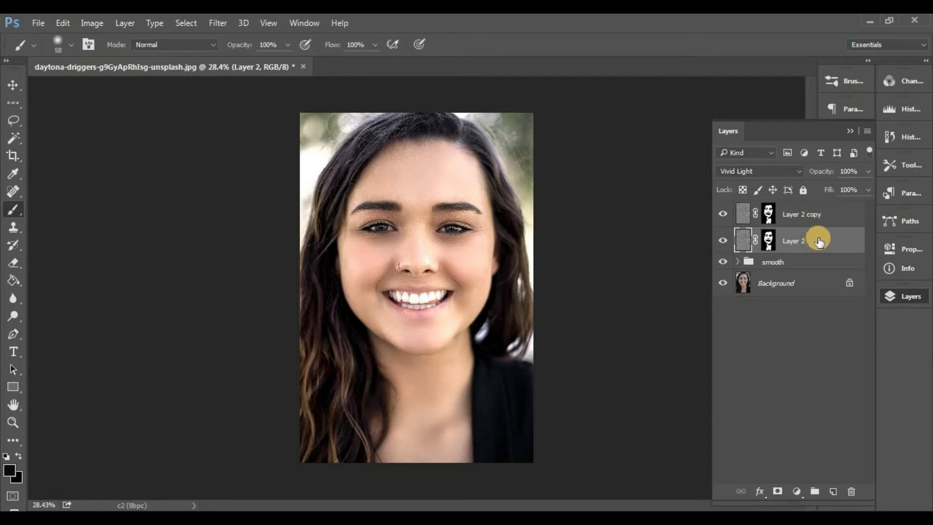
left_click(832, 210, "shift")
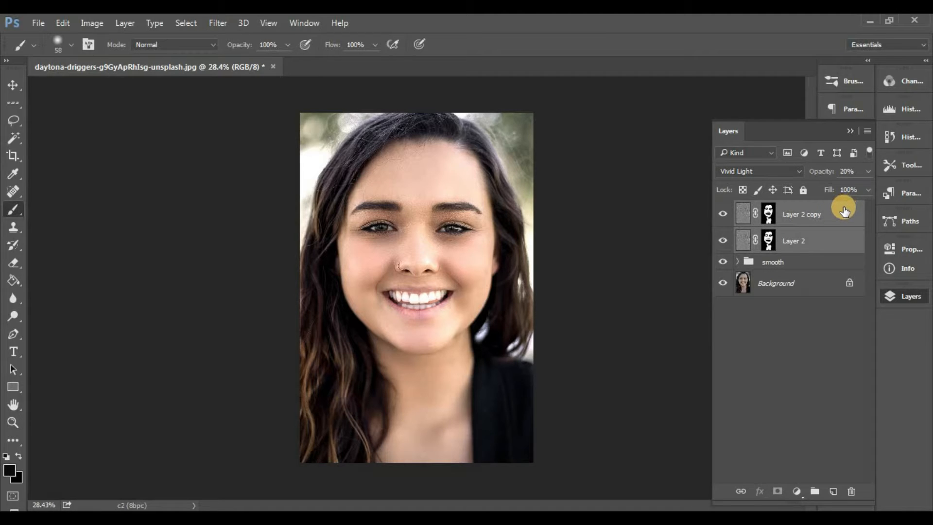
key("ctrl+g")
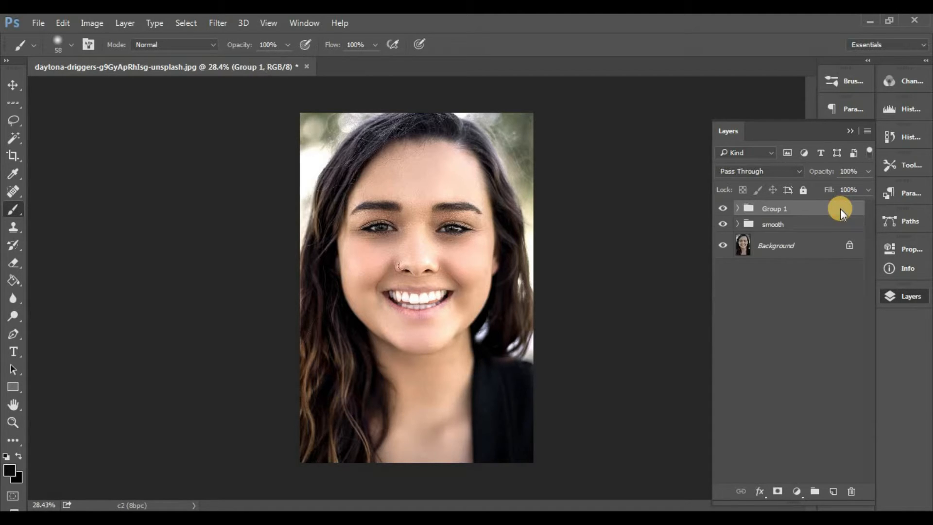
double_click(773, 210)
left_click(771, 271)
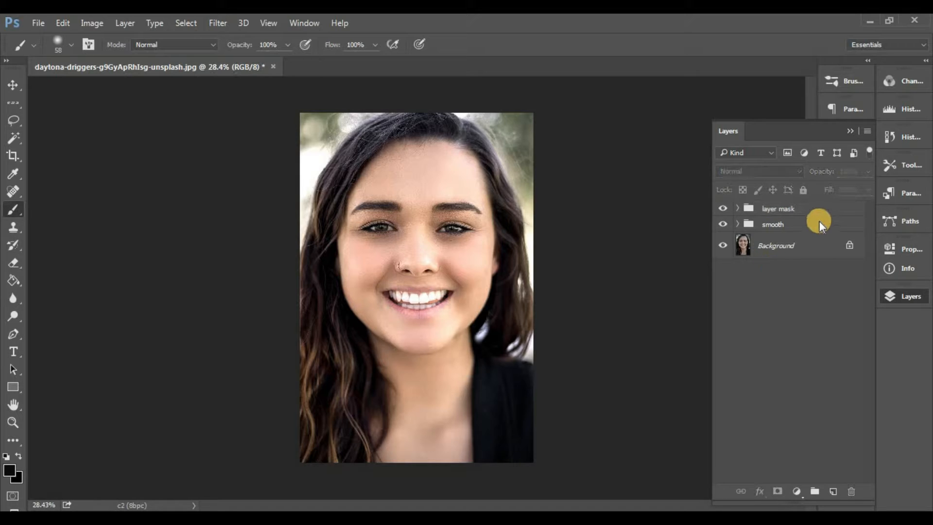
Step: Stamp all visible layers into a new layer above the layer mask group
left_click(832, 213)
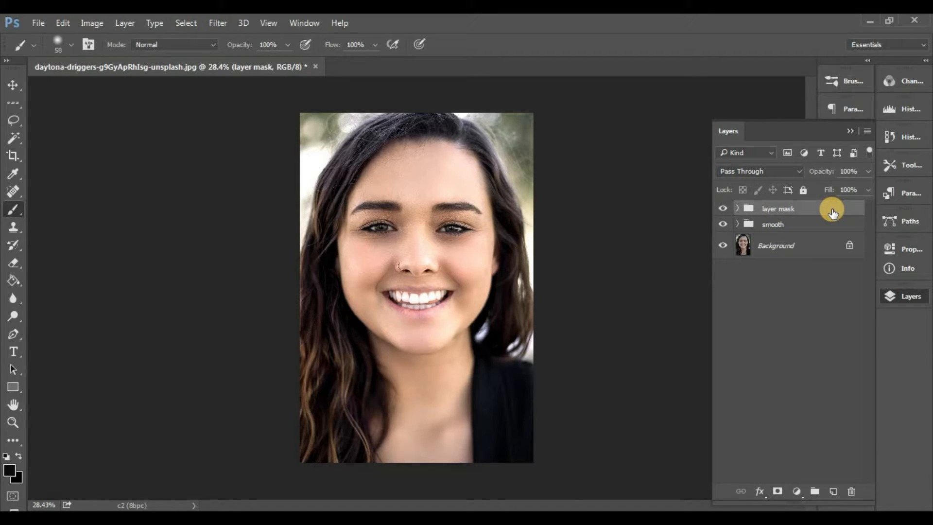
key("ctrl+shift+alt+e")
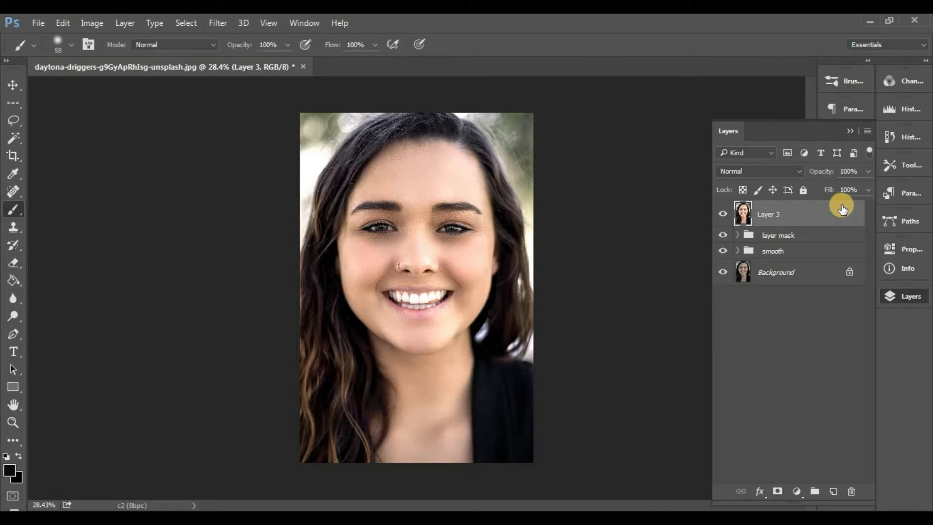
Step: Sample the skin tone of the cheek beside the nose ring and blend that cheek on Layer 3 with the Mixer Brush
right_click(16, 204)
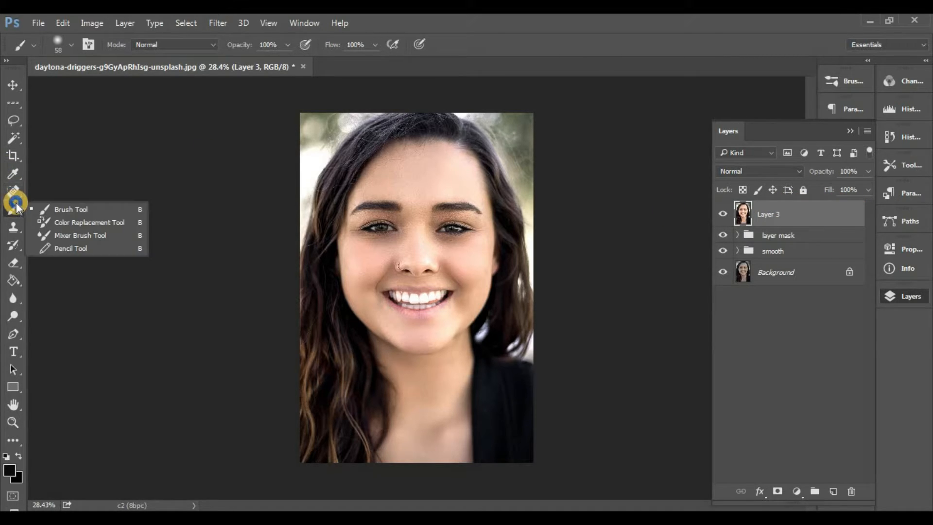
left_click(66, 235)
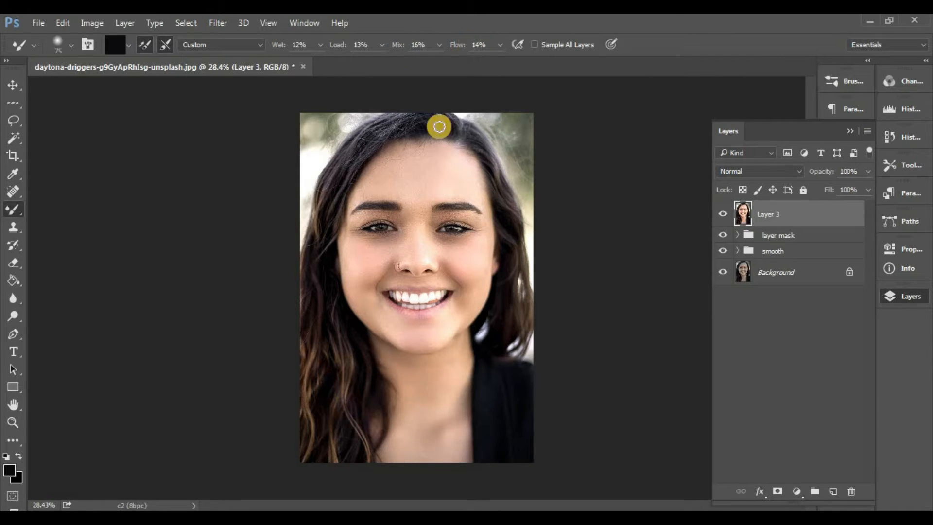
scroll(374, 266, "up", 17)
scroll(322, 265, "up", 2)
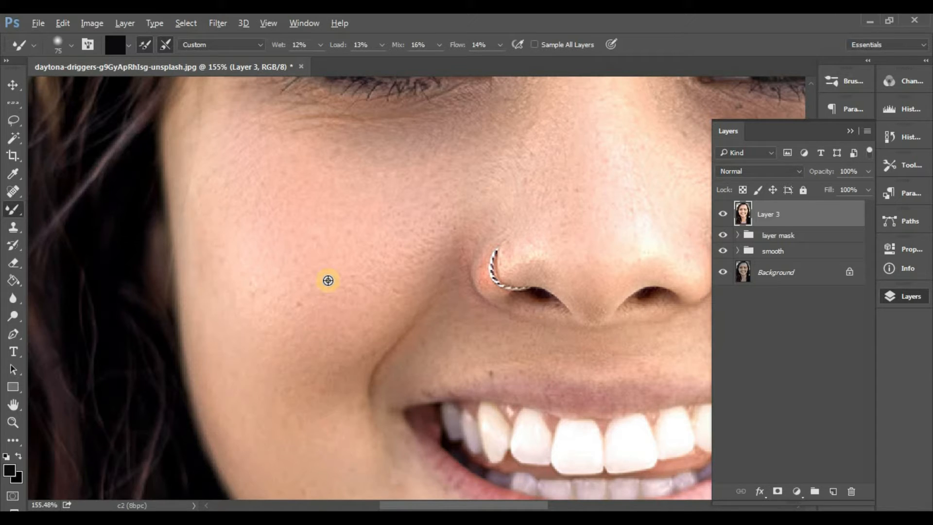
left_click(351, 221, "alt")
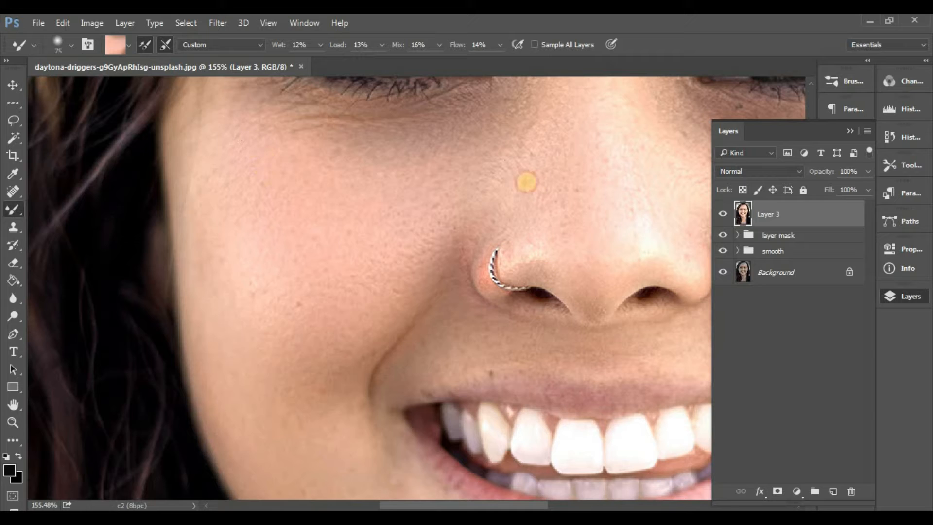
left_click_drag(449, 255, 526, 182)
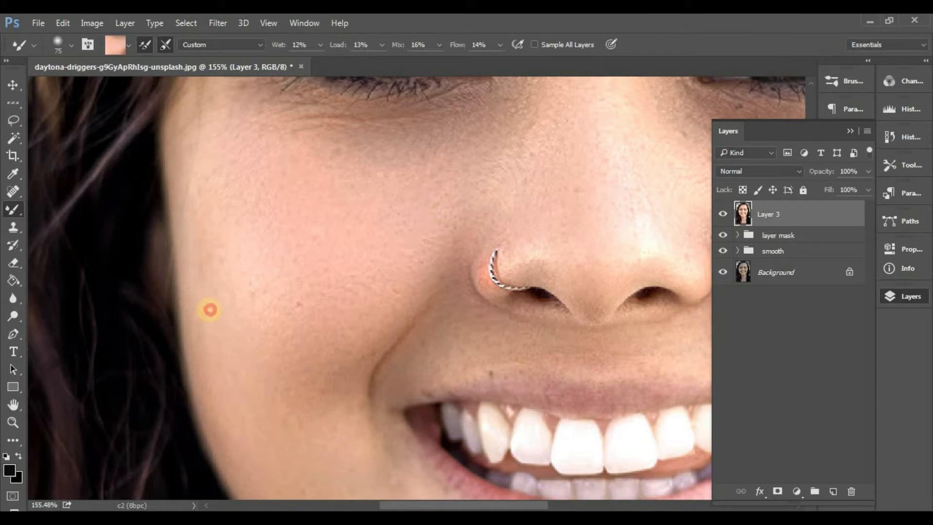
Step: Set the Mixer Brush size to 143 px and blend the skin of the cheeks, forehead, nose and chin on Layer 3
scroll(280, 197, "down", 3)
right_click(308, 223)
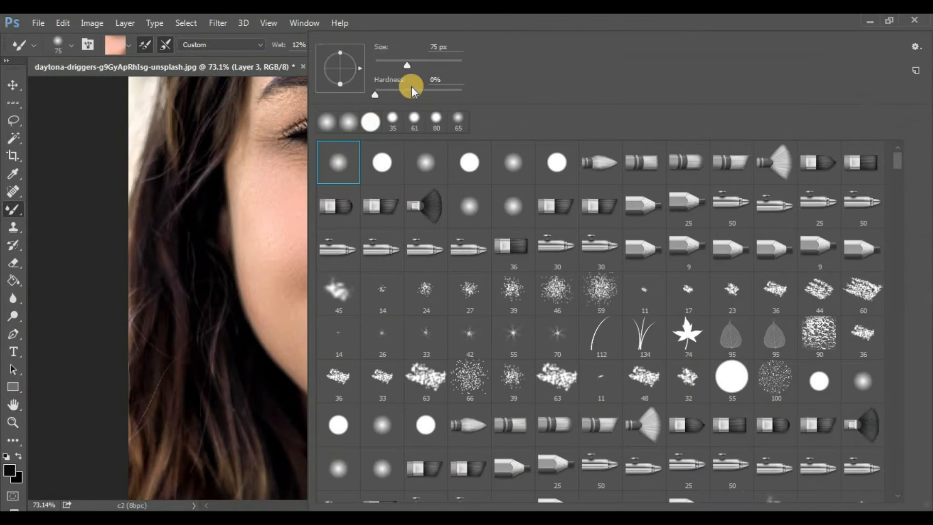
left_click(427, 60)
mouse_move(279, 206)
left_mouse_down()
mouse_move(324, 357)
mouse_move(455, 397)
mouse_move(514, 325)
mouse_move(497, 160)
mouse_move(467, 188)
mouse_move(535, 180)
mouse_move(551, 234)
left_mouse_up()
left_click_drag(581, 315, 574, 439)
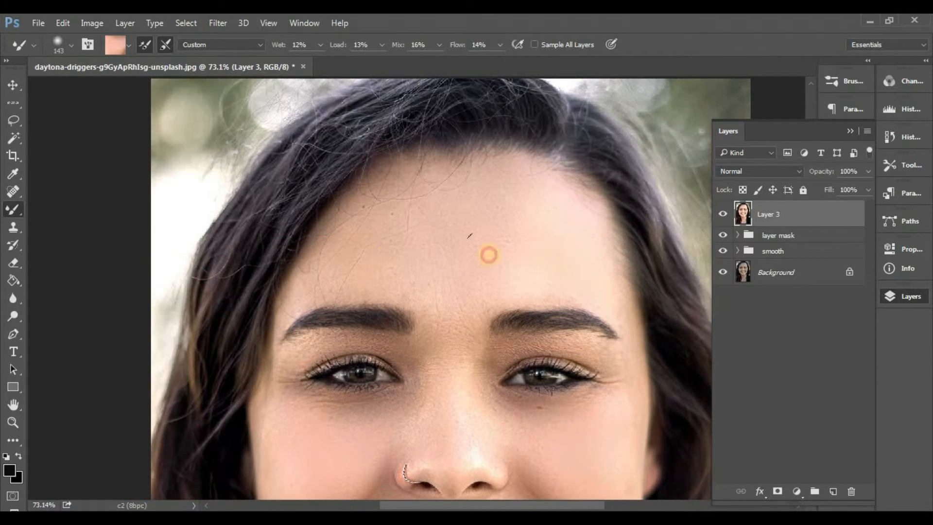
left_click_drag(424, 402, 419, 418)
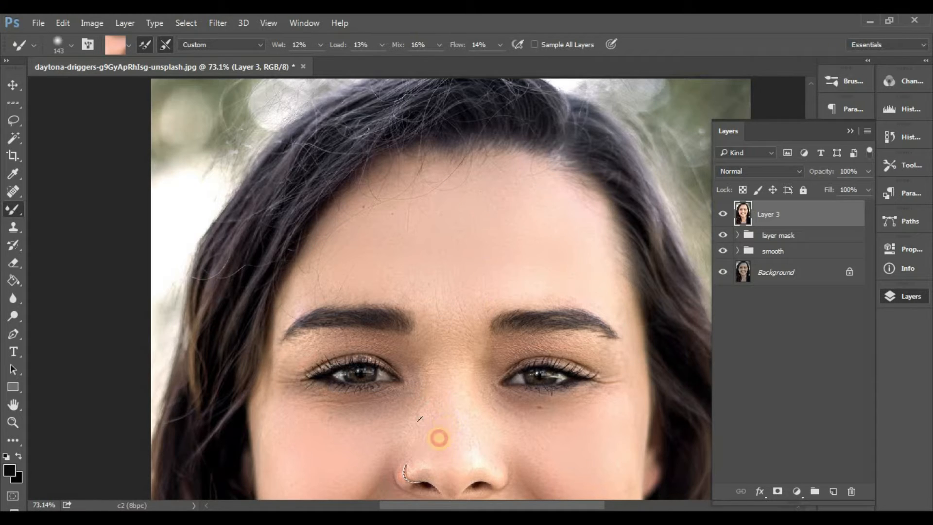
left_click_drag(520, 389, 435, 48)
left_click_drag(439, 360, 437, 487)
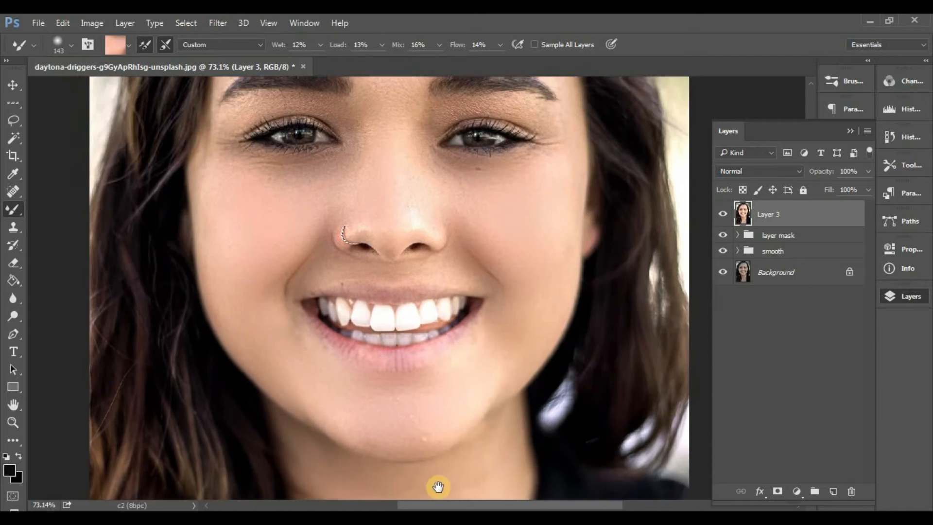
left_click_drag(447, 328, 443, 347)
Step: Set the Mixer Brush size to 67 px for touching up smaller skin areas, and lower Layer 3's opacity to 40%
right_click(526, 261)
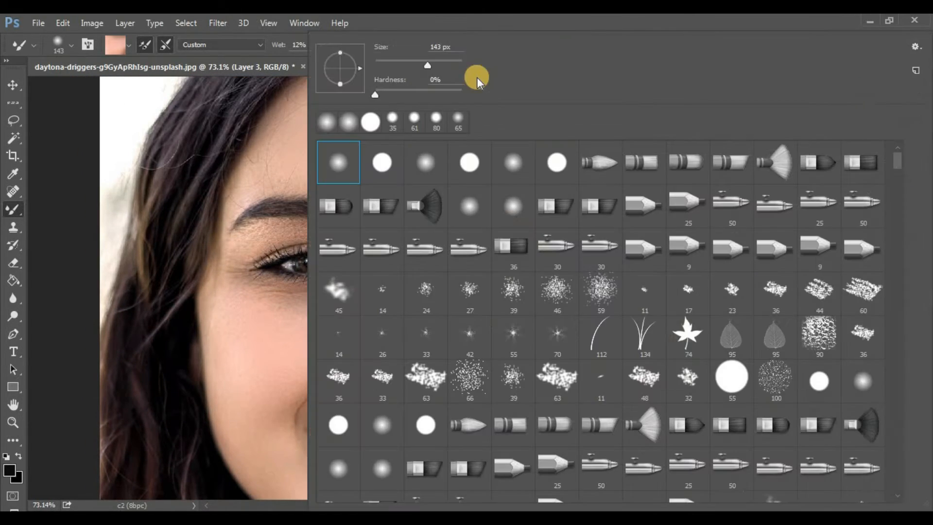
left_click(404, 59)
left_click(241, 267)
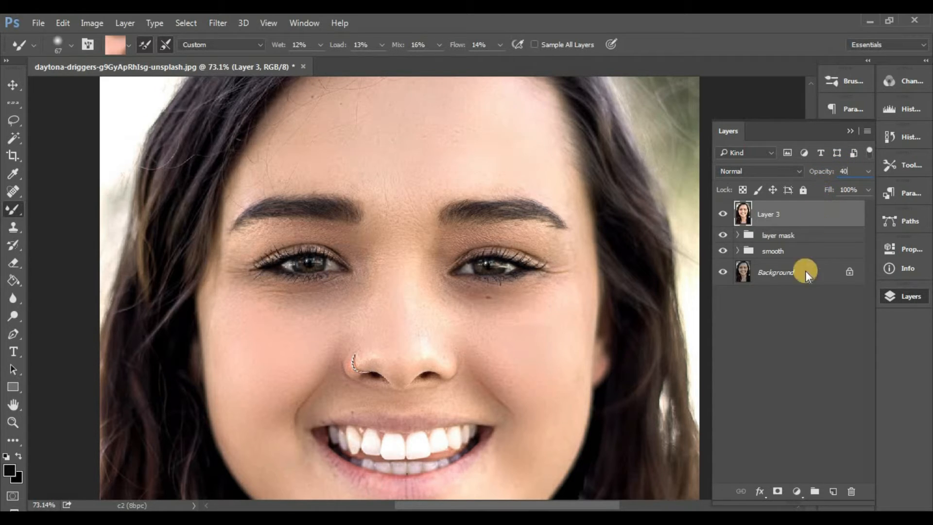
Step: Commit Layer 3's 40% opacity and switch from the Mixer Brush to the regular Brush tool
left_click(794, 365)
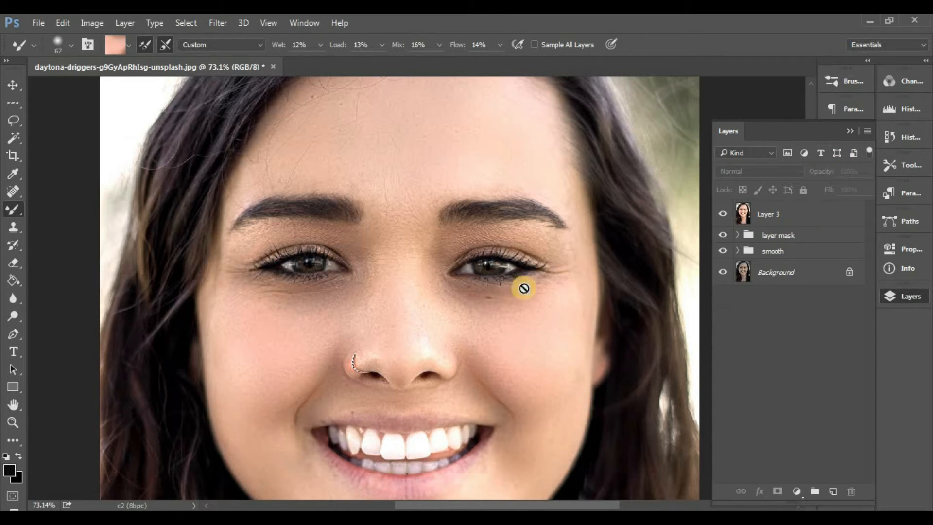
left_click(6, 214)
left_click(92, 209)
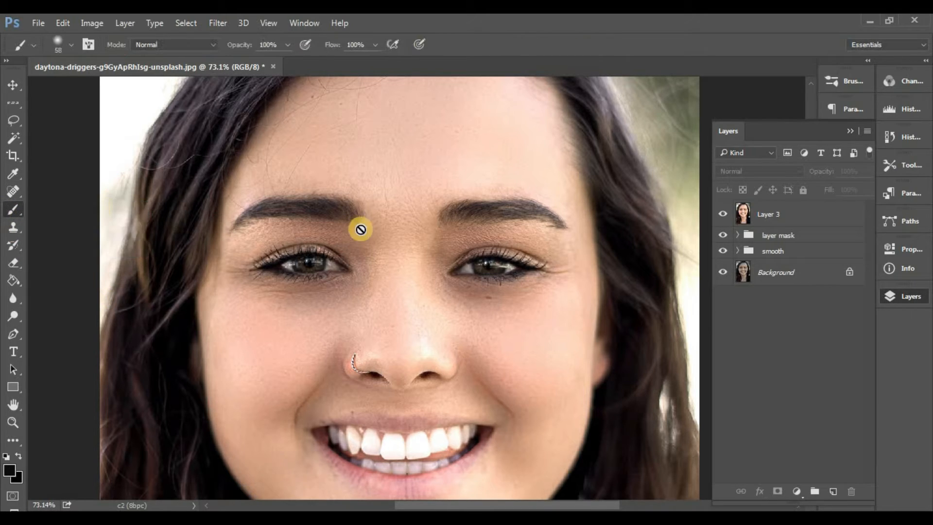
Step: Add a Curves adjustment layer directly above Layer 3
left_click(784, 209)
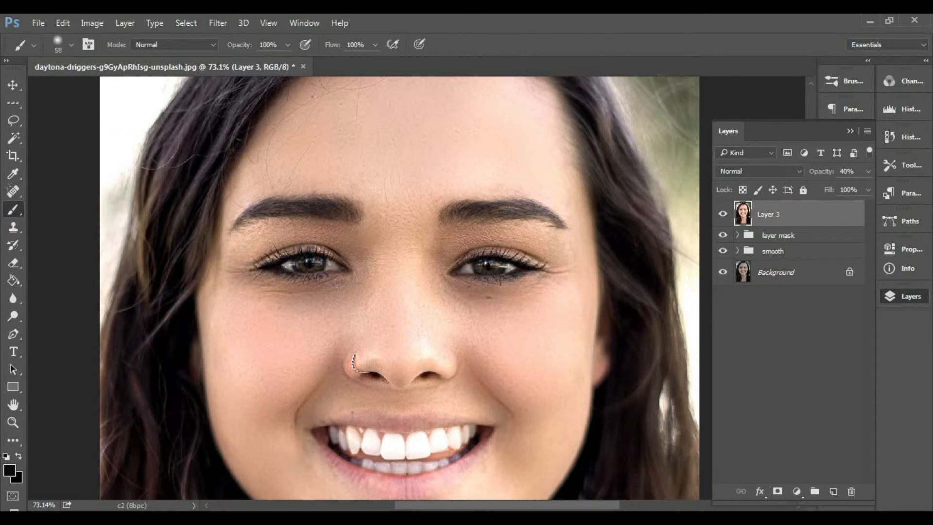
left_click(796, 491)
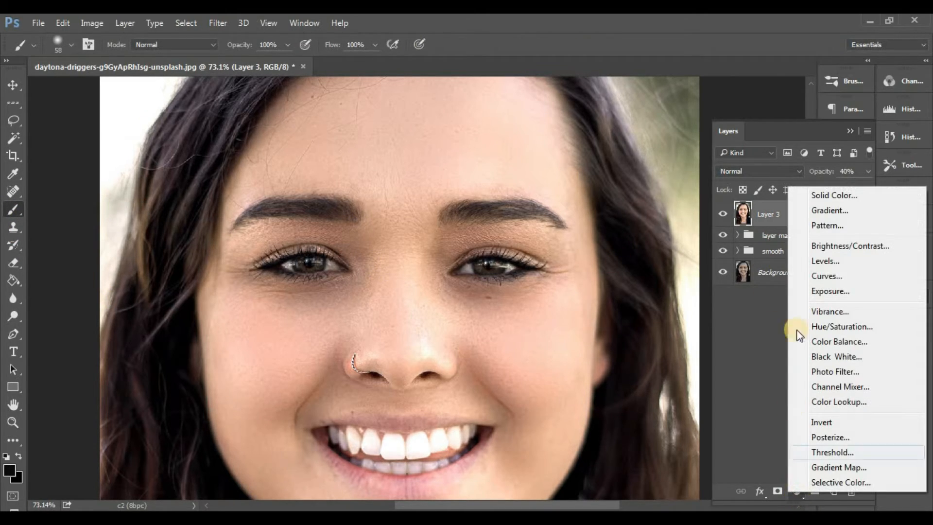
left_click(841, 275)
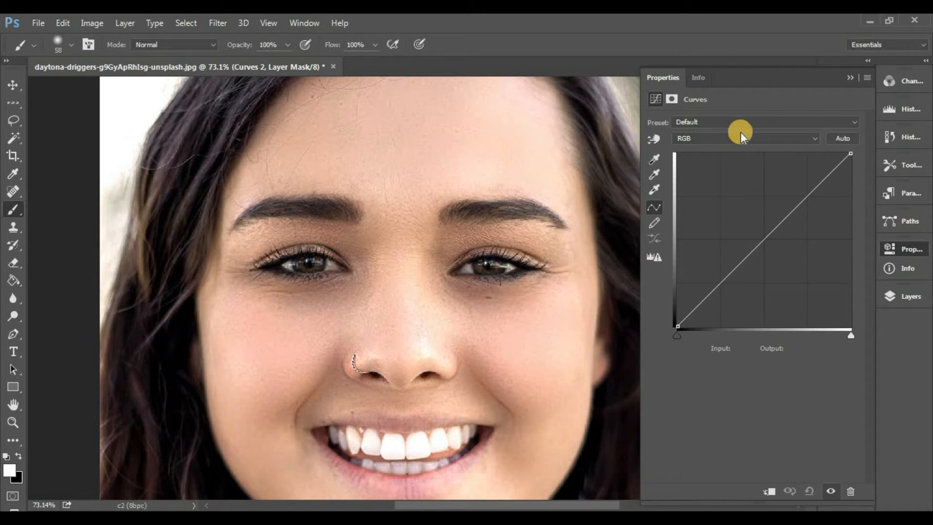
Step: Pull the highlight end point of the Curves layer's Red channel to input 251, output 251
left_click(763, 134)
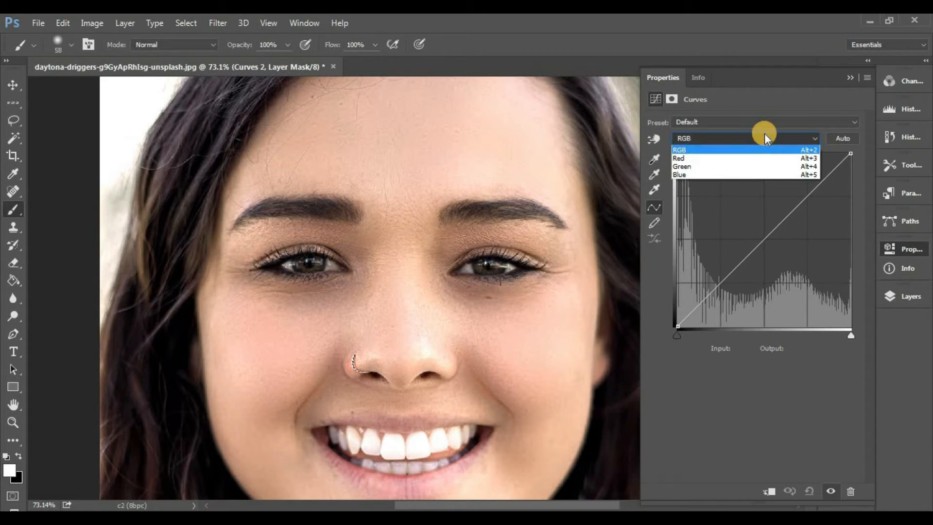
left_click(799, 158)
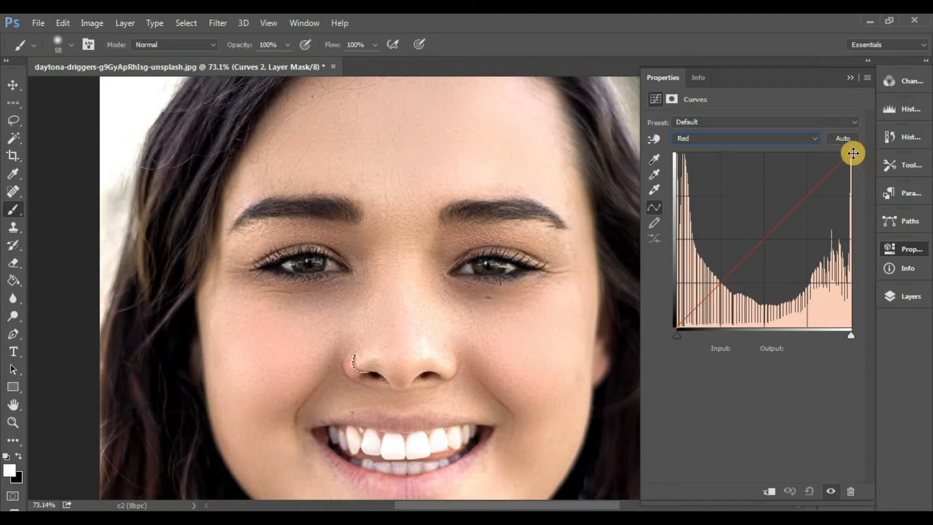
mouse_move(849, 152)
left_mouse_down()
mouse_move(837, 151)
mouse_move(841, 167)
mouse_move(846, 155)
left_mouse_up()
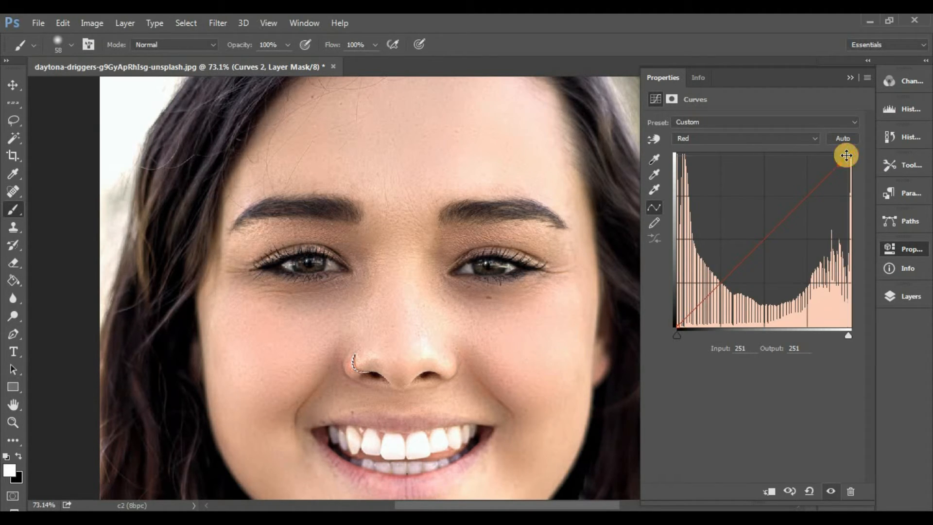
left_click(850, 77)
Step: Stamp all visible layers into a new layer above the Curves 2 adjustment
scroll(469, 249, "down", 3)
scroll(473, 262, "down", 2)
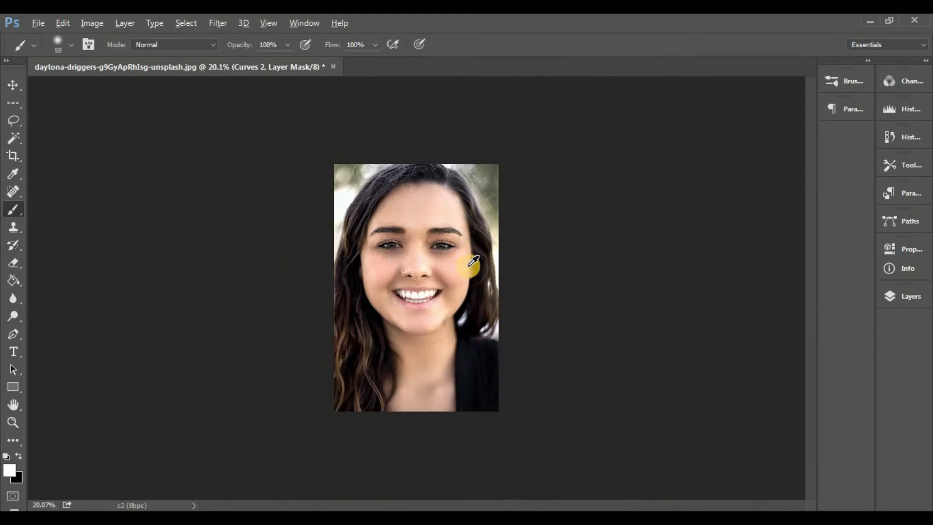
left_click(897, 295)
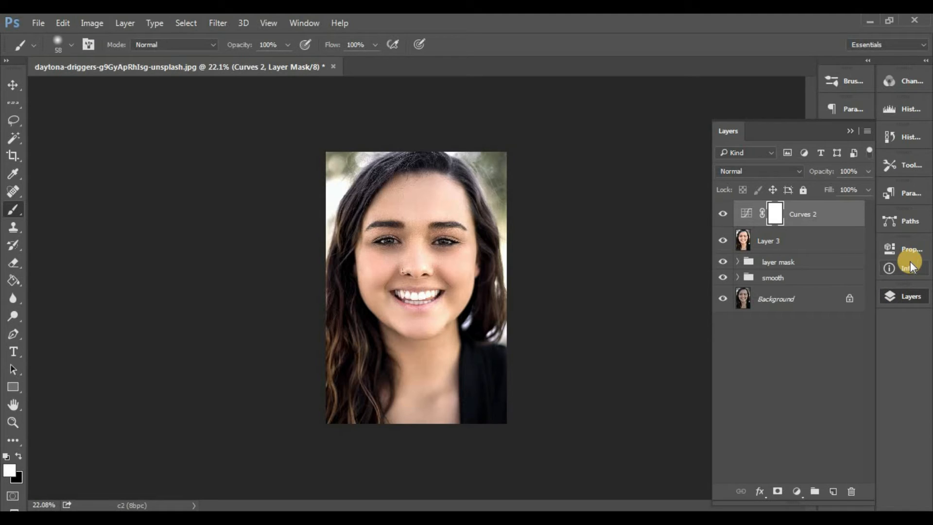
key("ctrl+shift+alt+e")
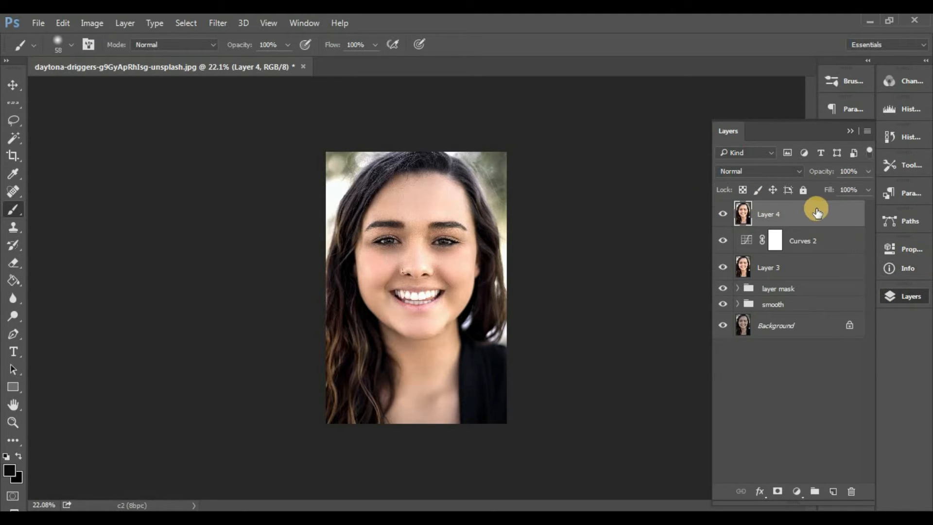
Step: Group the Curves 2 adjustment layer together with Layer 3
left_click(820, 248, "shift")
left_click(821, 267)
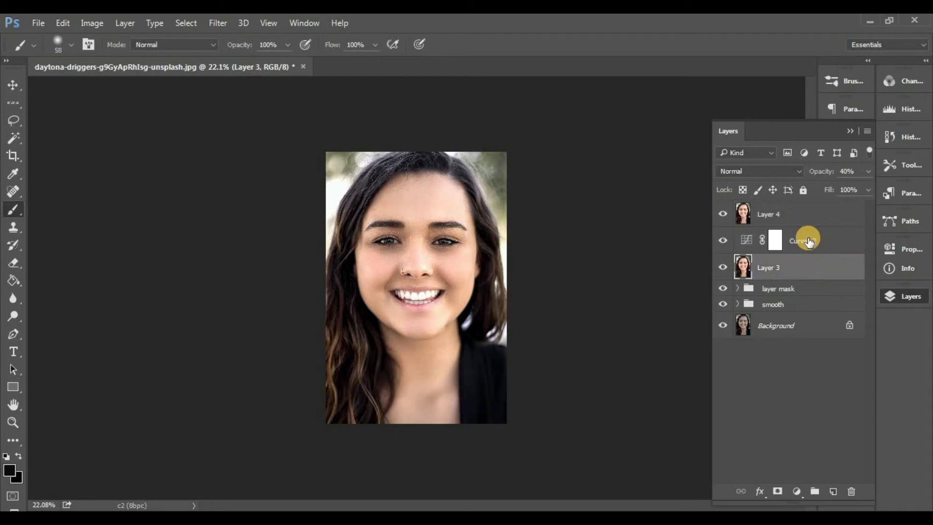
left_click(825, 239, "shift")
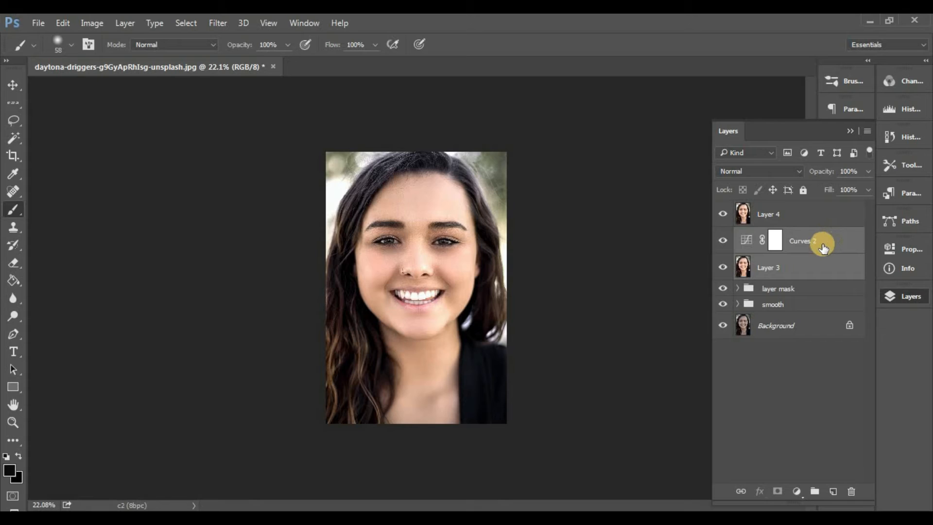
key("ctrl+g")
Step: Apply Reduce Noise to Layer 4 with strength 10, detail preservation, color noise and sharpening at 0%, and Remove JPEG Artifact enabled
left_click(815, 214)
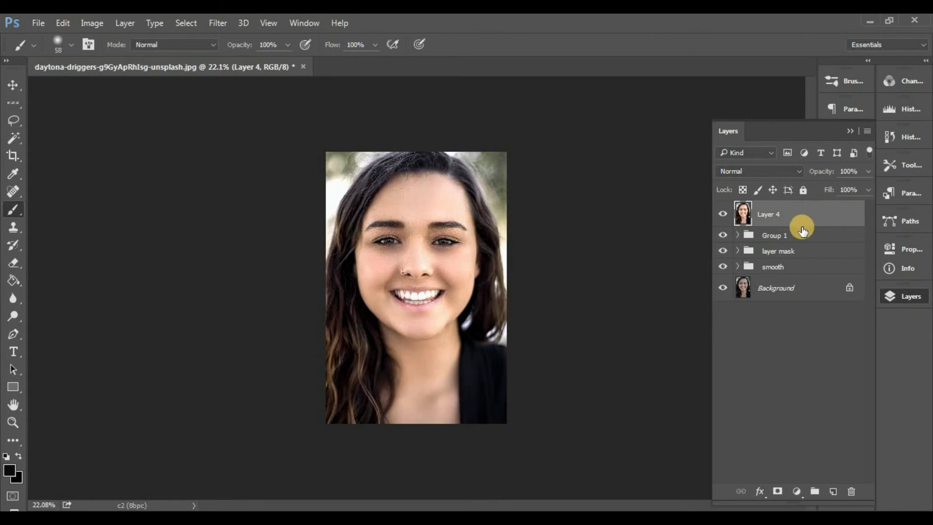
left_click(225, 23)
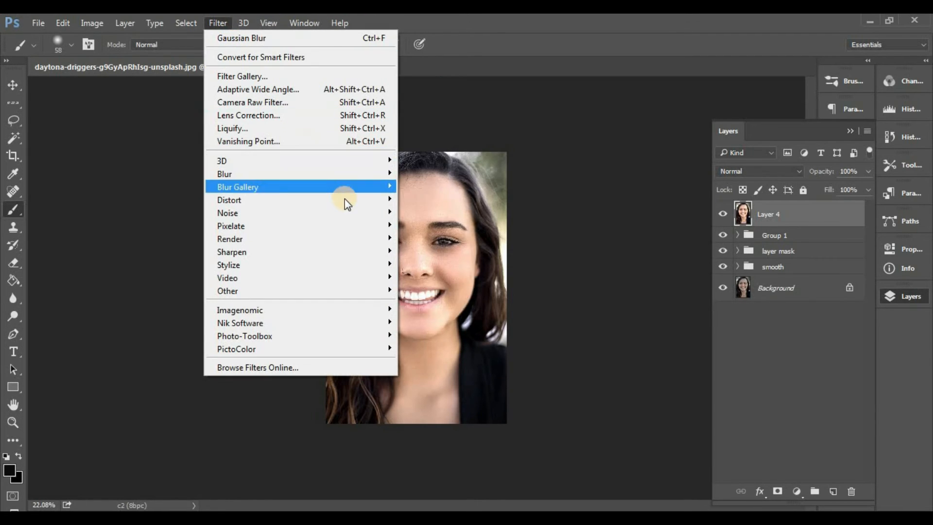
mouse_move(347, 212)
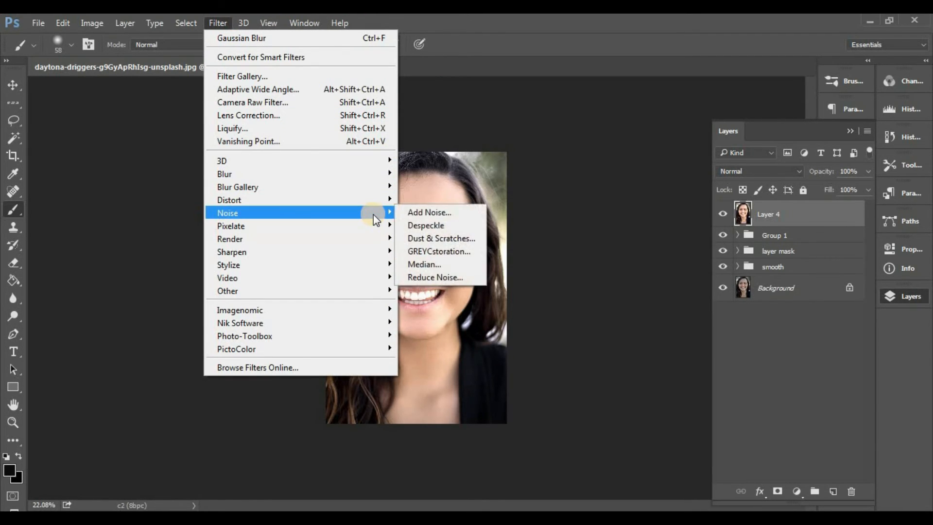
left_click(455, 277)
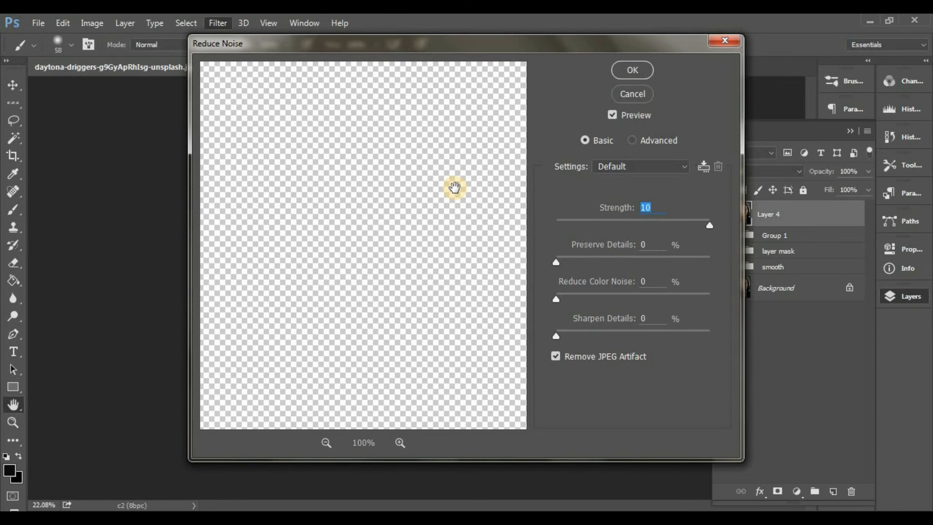
left_click(655, 206)
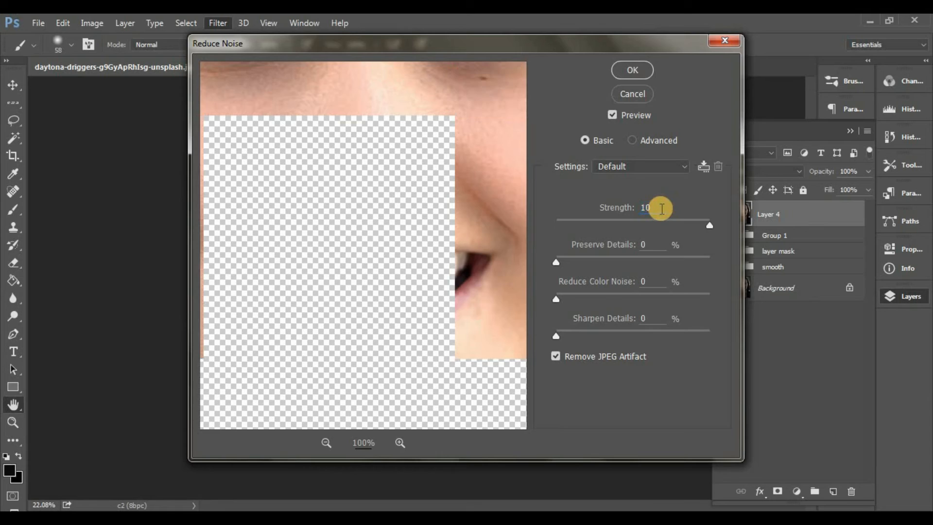
left_click(650, 244)
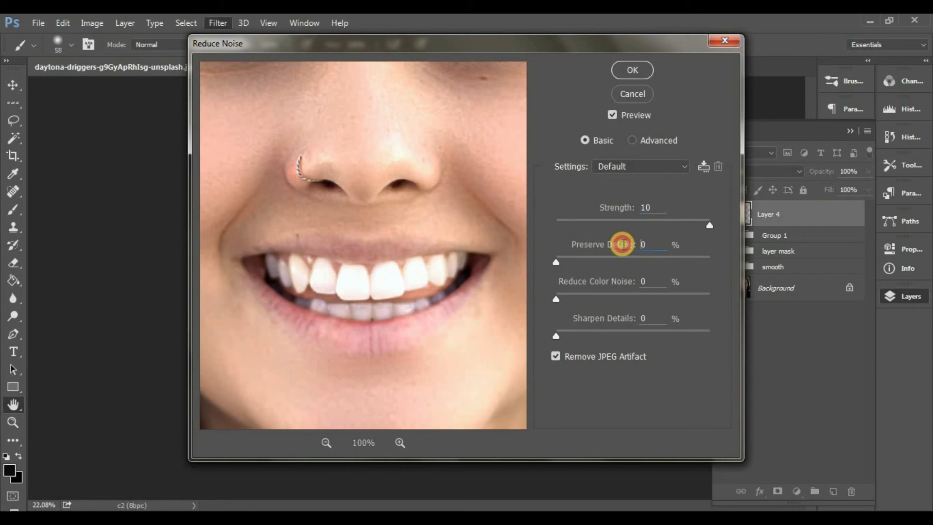
left_click(632, 69)
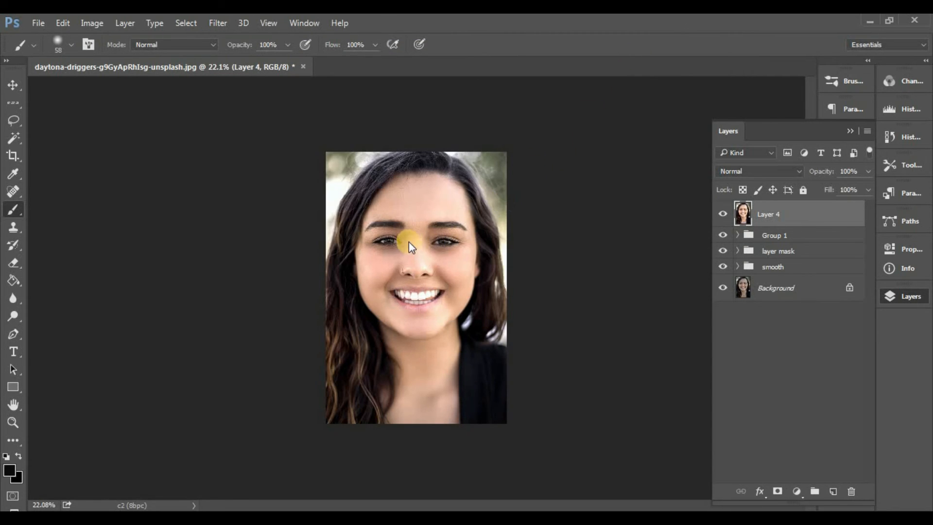
Step: Check the noise-reduced face up close and merge all visible layers into the Background
scroll(415, 245, "up", 5)
scroll(428, 256, "up", 2)
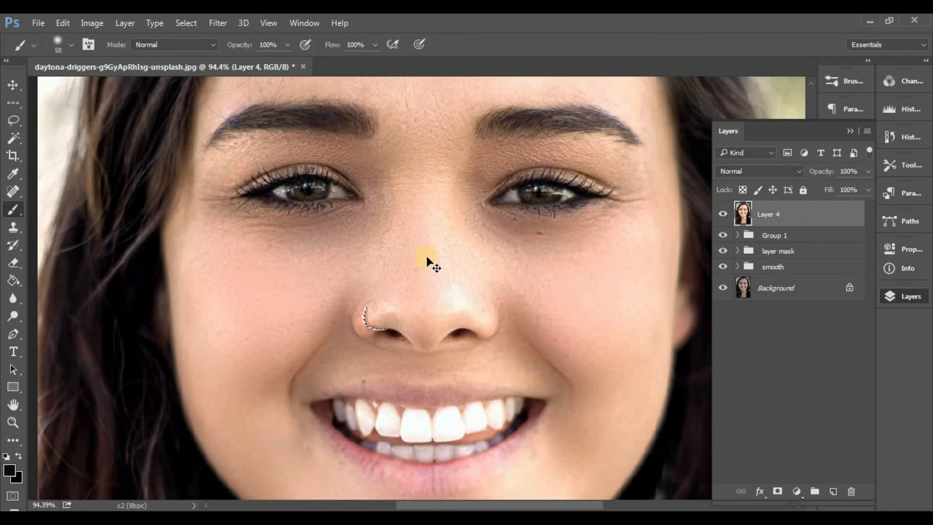
scroll(439, 243, "down", 4)
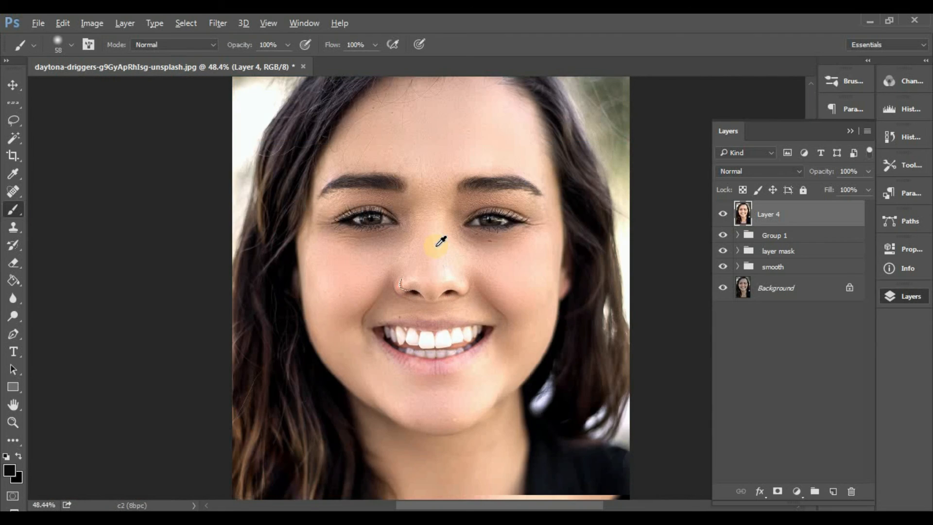
key("ctrl+shift+e")
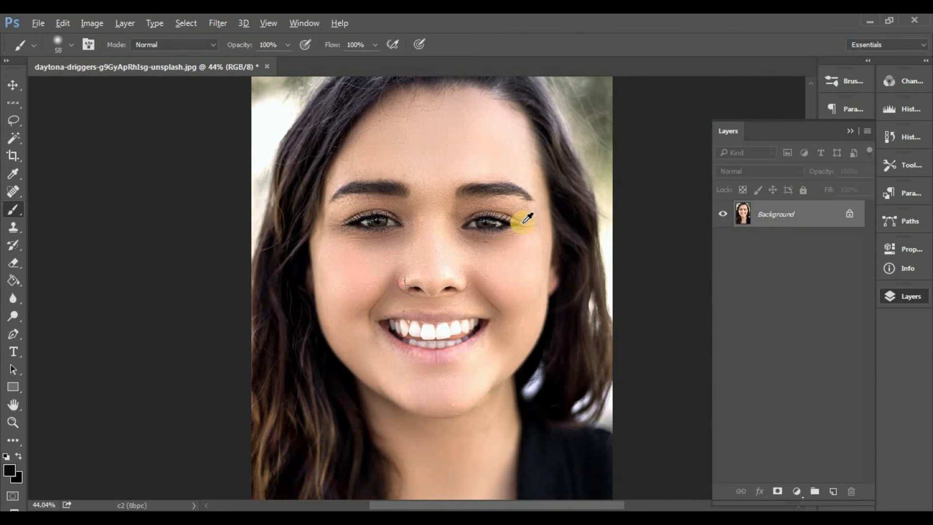
scroll(524, 221, "down", 2)
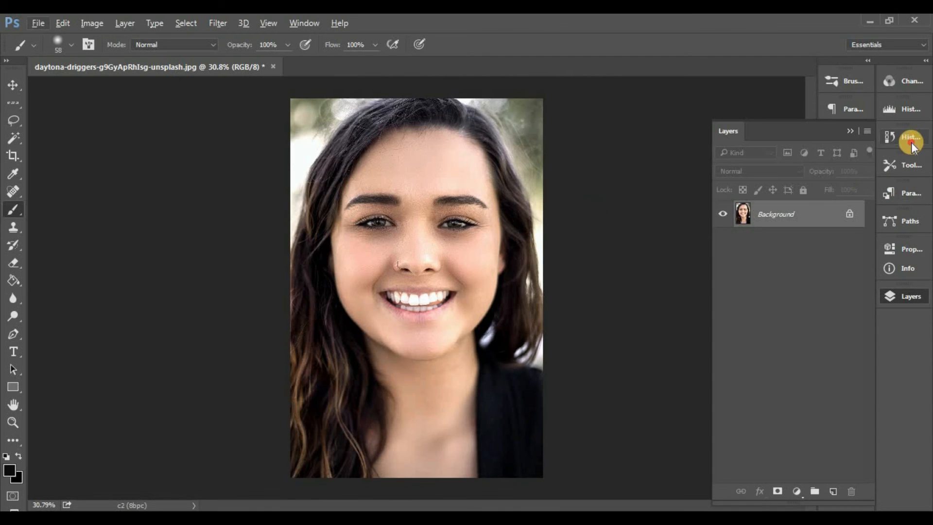